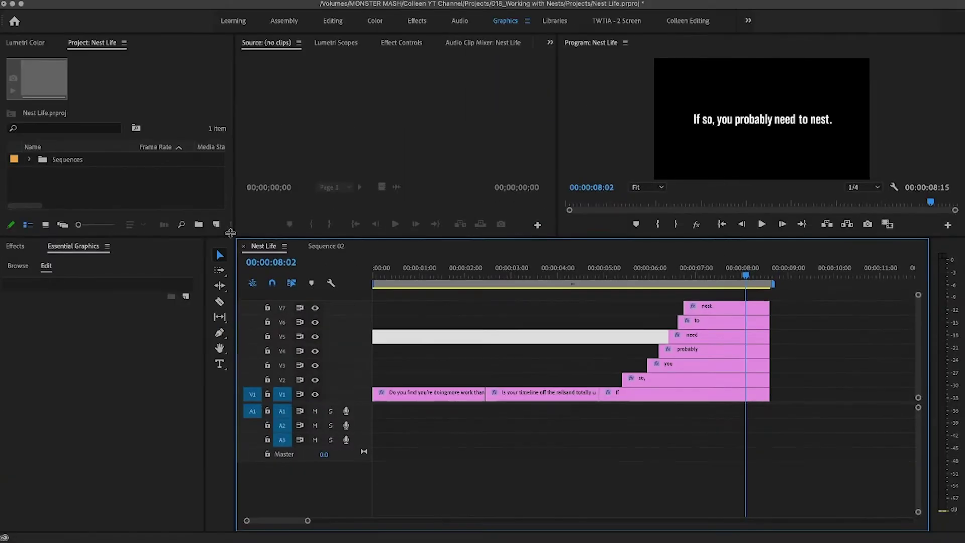
# Step: Nest the seven stacked word clips, from "If" on V1 to "nest." on V7, into one nested sequence
pyautogui.moveTo(230, 233); pyautogui.dragTo(231, 228)
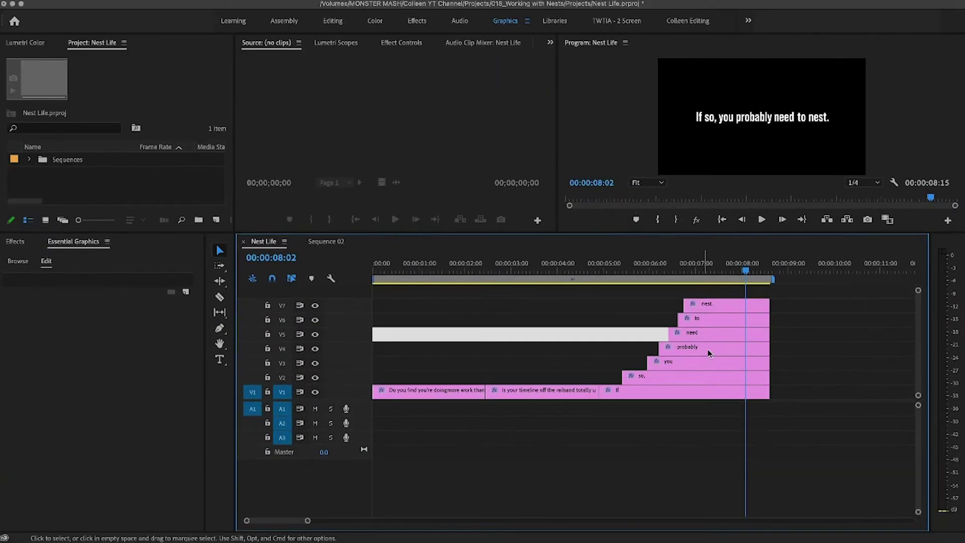
pyautogui.moveTo(815, 307); pyautogui.dragTo(656, 426)
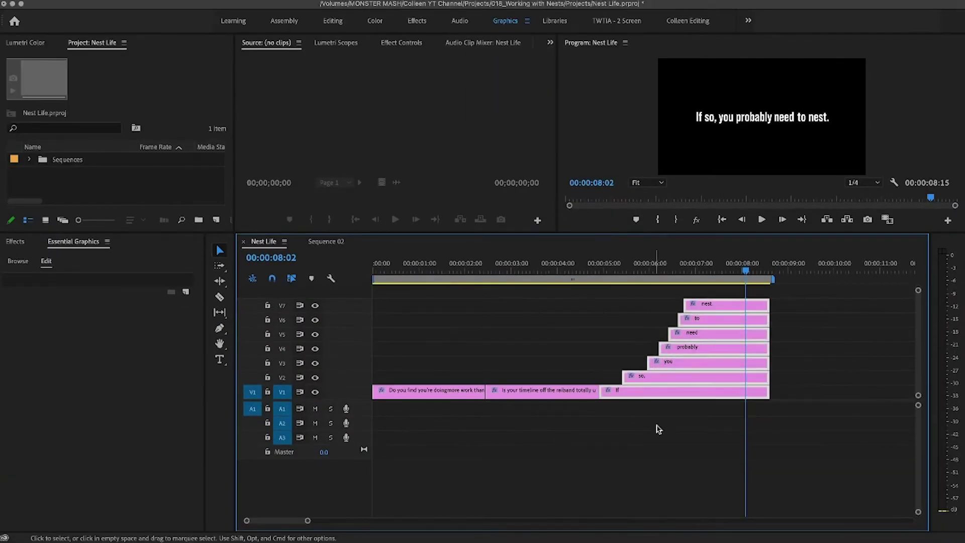
pyautogui.rightClick(664, 379)
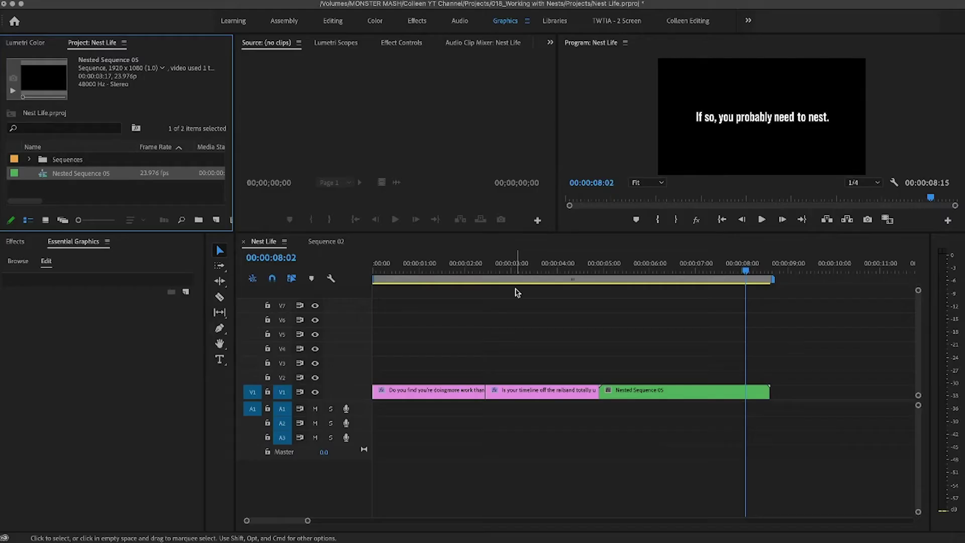
# Step: Try shifting the whole nested clip's vertical Motion position, with the playhead at 00:00:07:09
pyautogui.moveTo(694, 271); pyautogui.dragTo(713, 279)
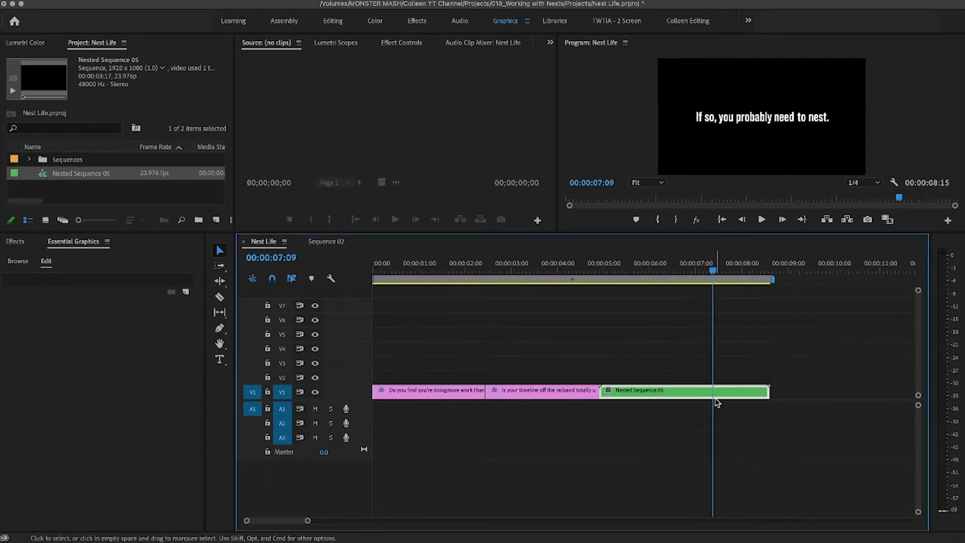
pyautogui.click(396, 46)
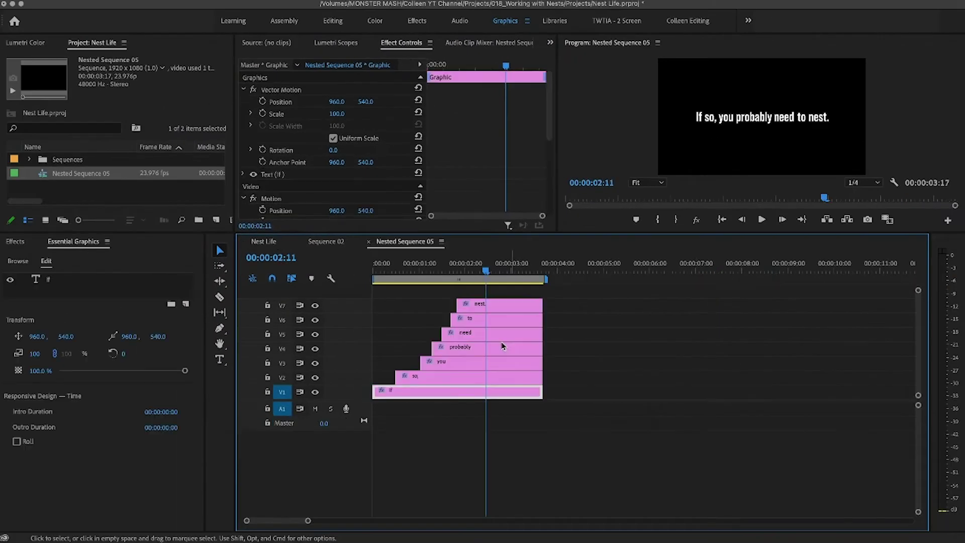
# Step: Inside the nest, try shifting the "probably" clip's vertical position, undo it, and return to the Nest Life sequence
pyautogui.click(503, 346)
pyautogui.moveTo(365, 101); pyautogui.dragTo(373, 102)
pyautogui.press('super+z')
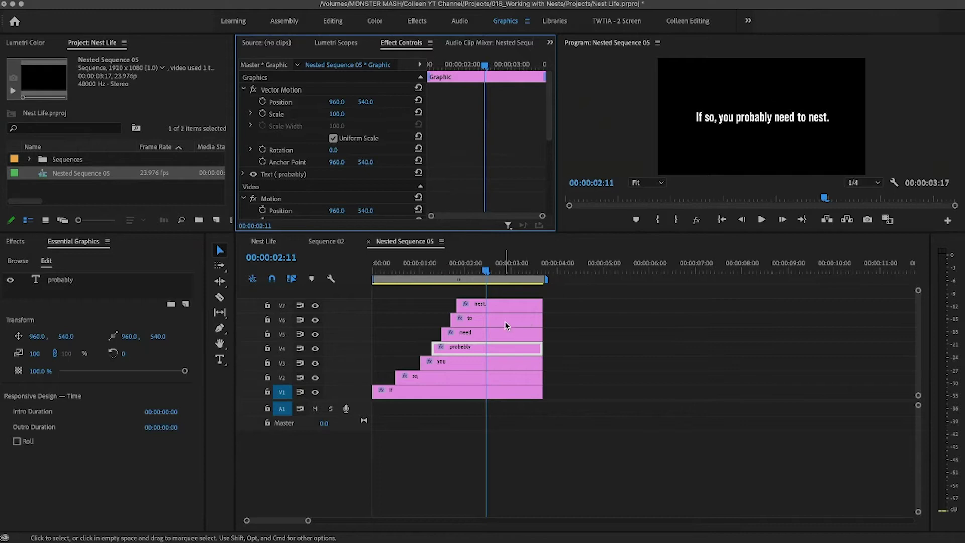
pyautogui.click(264, 242)
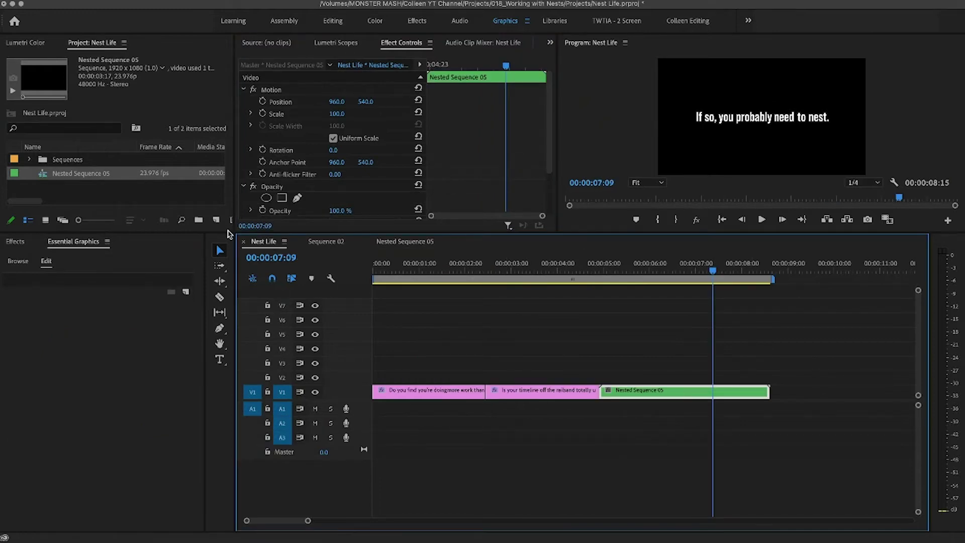
# Step: Load the nest into the Source monitor and place its video on the timeline as individual clips instead of as a nest
pyautogui.press('f')
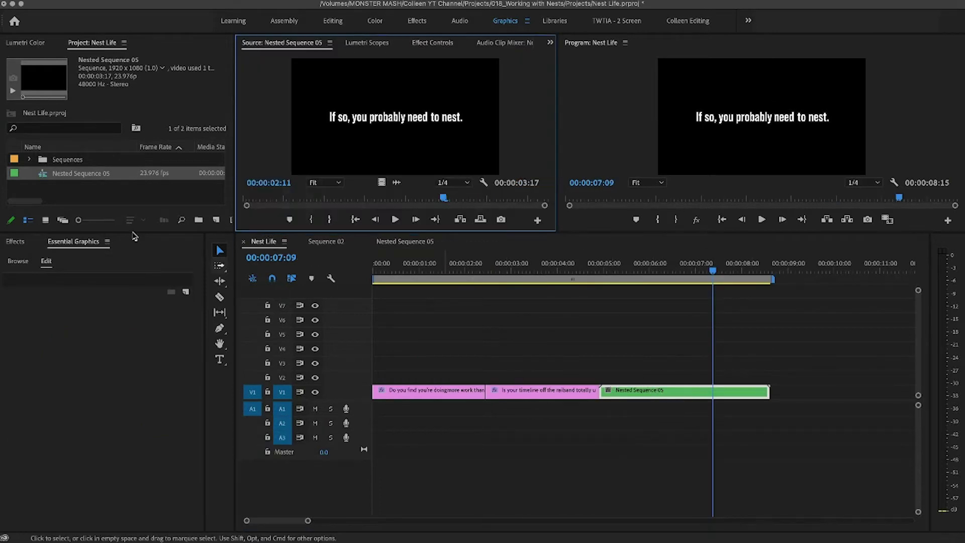
pyautogui.click(263, 283)
pyautogui.click(253, 281)
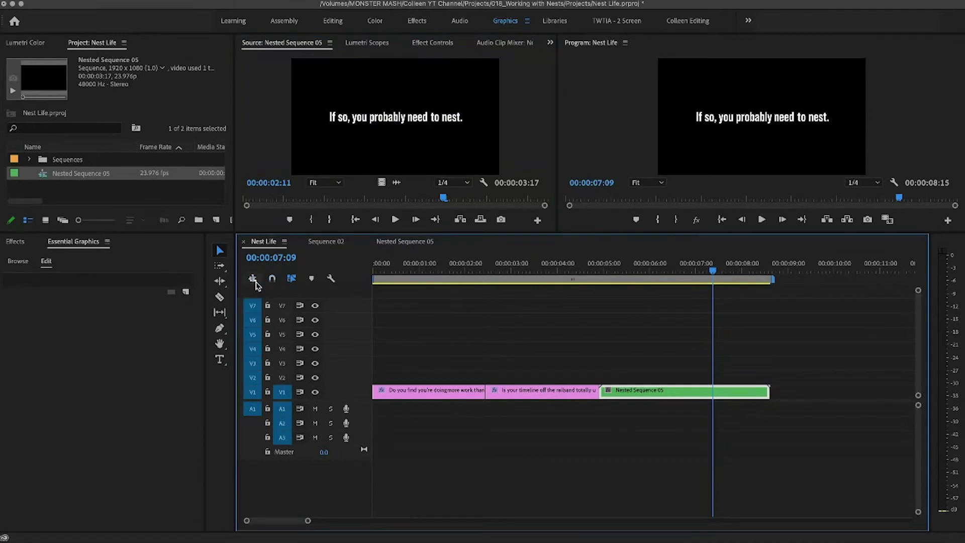
pyautogui.moveTo(382, 184); pyautogui.dragTo(697, 402)
pyautogui.moveTo(535, 267); pyautogui.dragTo(751, 299)
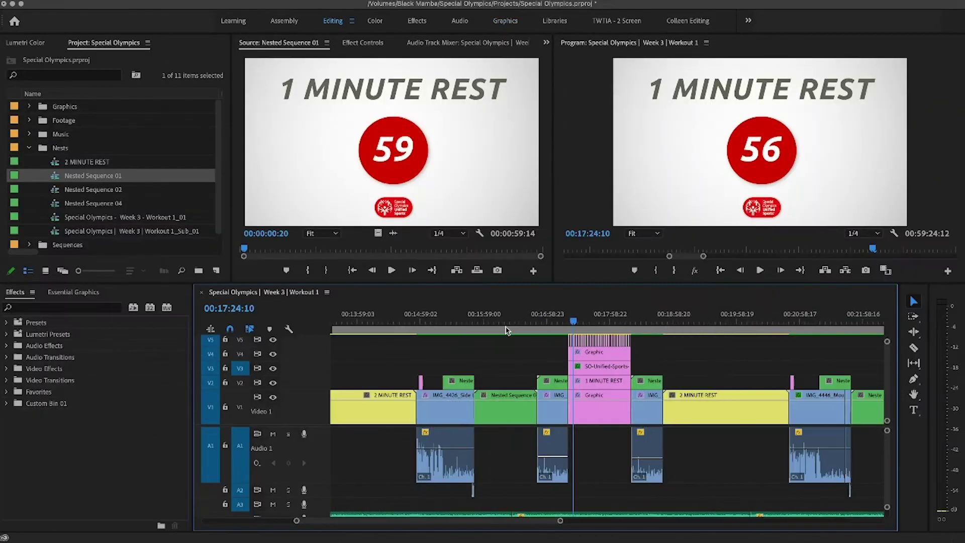
# Step: Examine the stacked layers of the 1 MINUTE REST countdown: background graphic, title, logo PNG and circle graphic
pyautogui.press('-')
pyautogui.press('-')
pyautogui.hscroll(5, 564, 365)
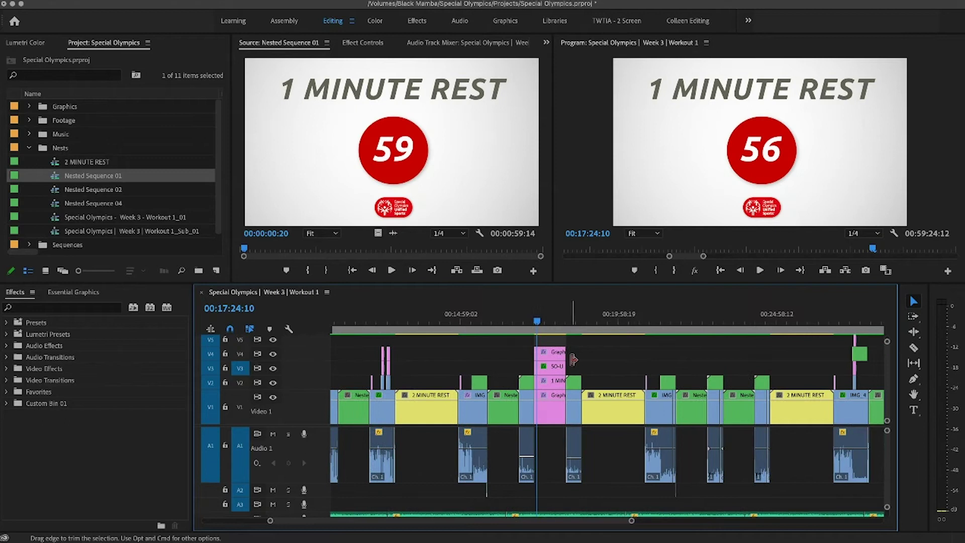
pyautogui.press('=')
pyautogui.press('=')
pyautogui.press('=')
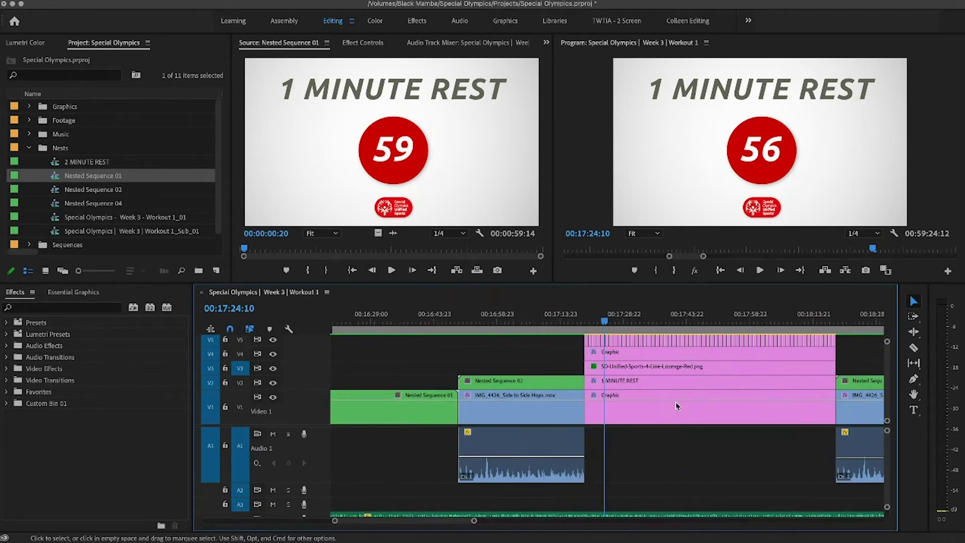
pyautogui.hscroll(4, 676, 402)
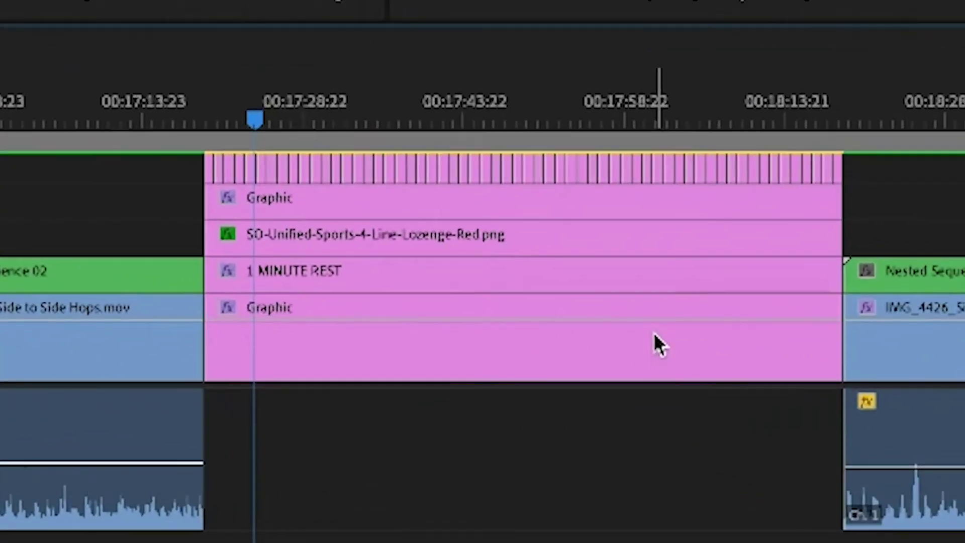
pyautogui.click(408, 347)
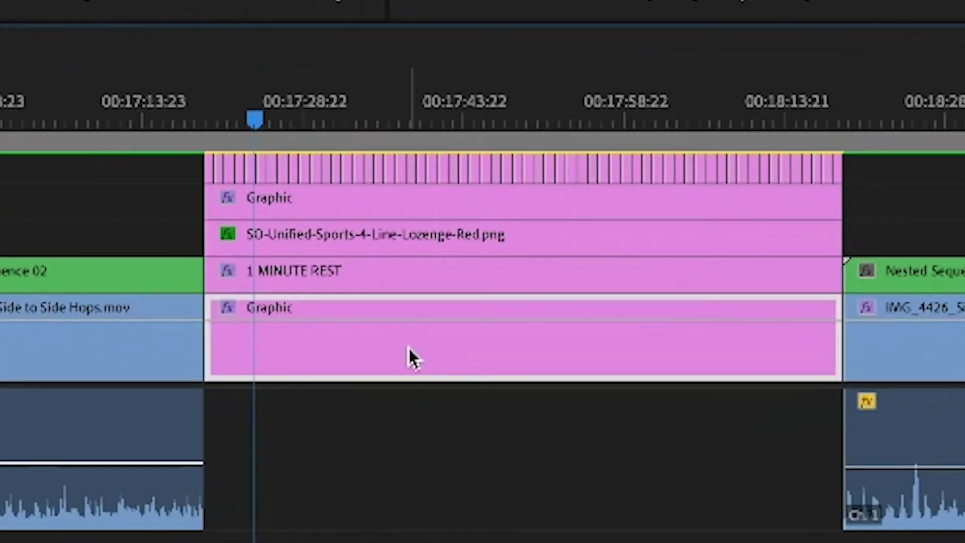
pyautogui.click(397, 274)
pyautogui.click(398, 241)
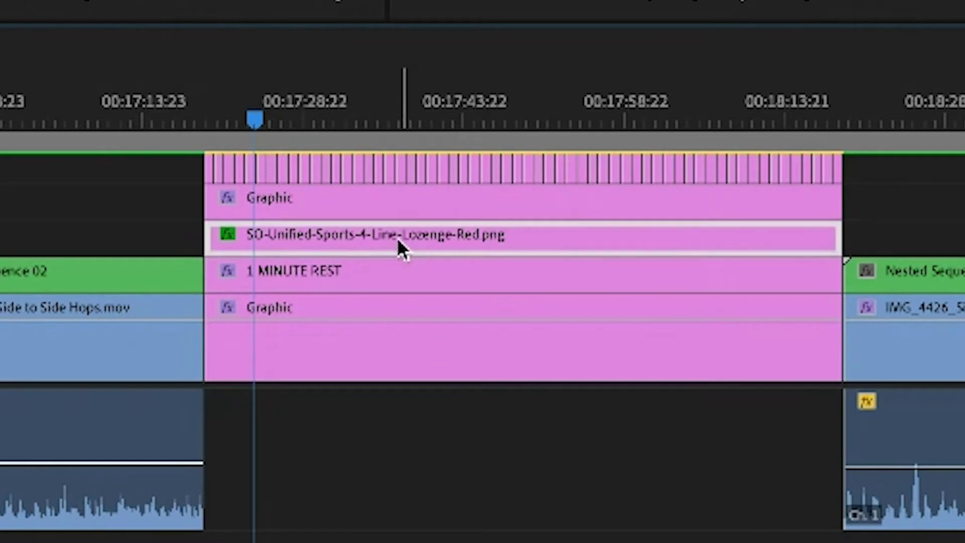
pyautogui.click(388, 205)
# Step: Scrub through the 1 MINUTE REST countdown to check how its number clips change
pyautogui.scroll(2, 227, 191)
pyautogui.moveTo(236, 124); pyautogui.dragTo(432, 135)
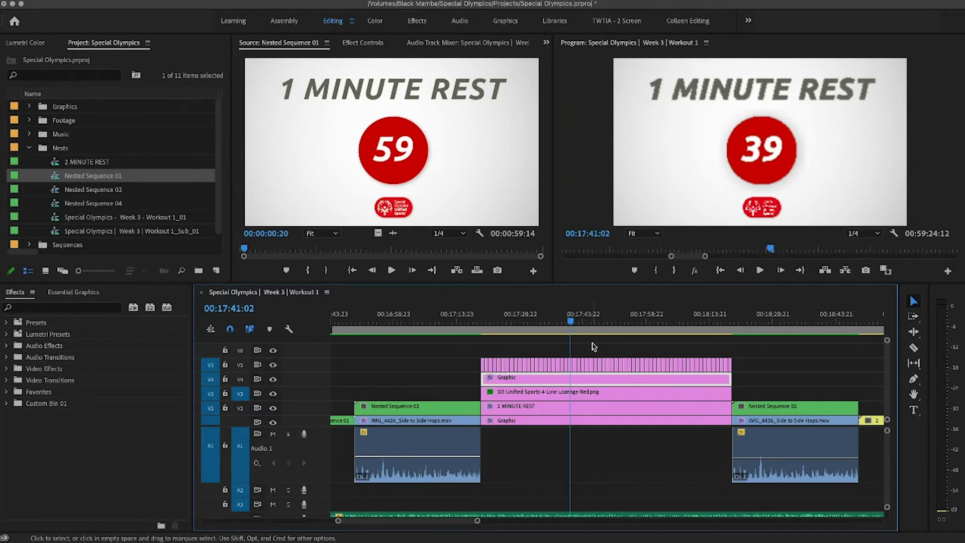
pyautogui.click(495, 322)
pyautogui.moveTo(495, 322); pyautogui.dragTo(544, 331)
# Step: Nest the entire 1 MINUTE REST clip stack and file the new nested sequence in the Nests bin, collapsing the bin
pyautogui.scroll(-1, 484, 340)
pyautogui.moveTo(483, 340); pyautogui.dragTo(730, 426)
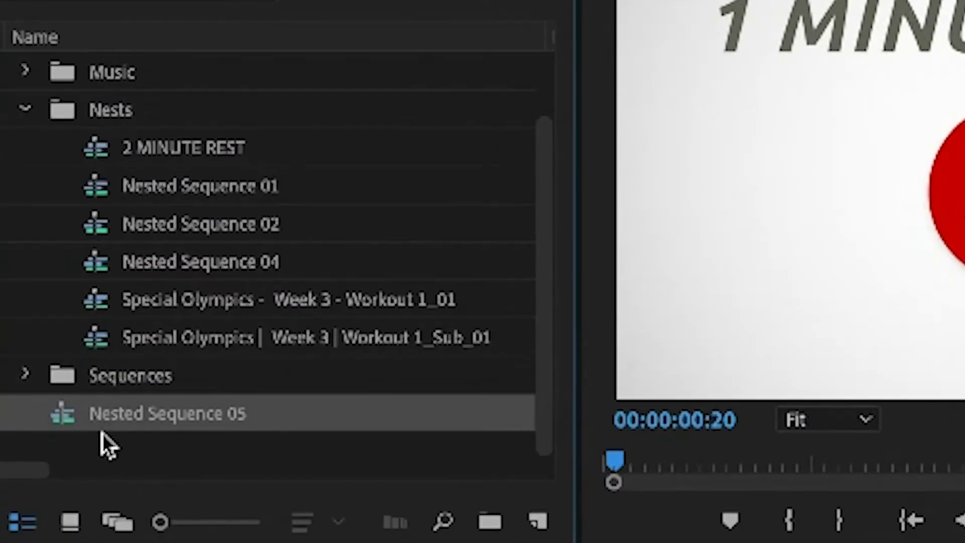
pyautogui.moveTo(70, 418); pyautogui.dragTo(92, 112)
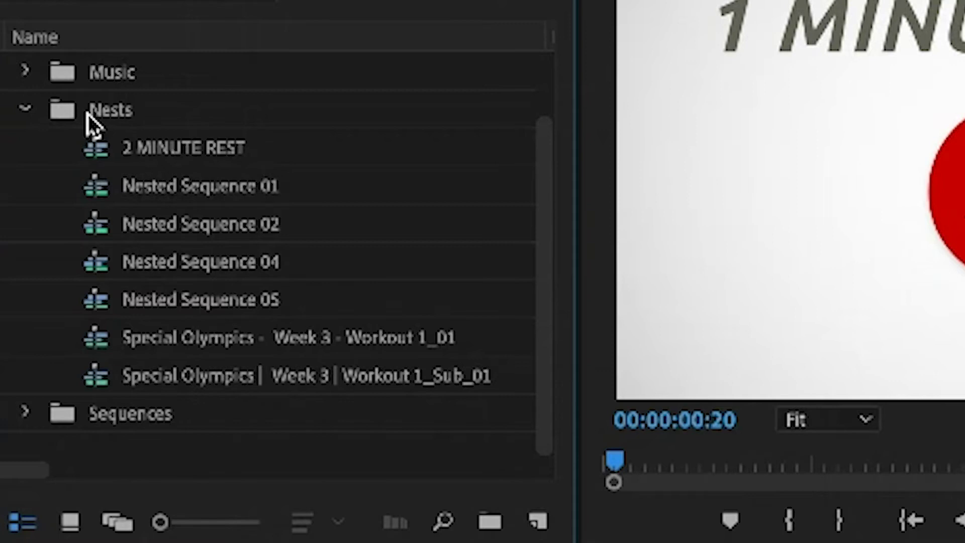
pyautogui.click(25, 111)
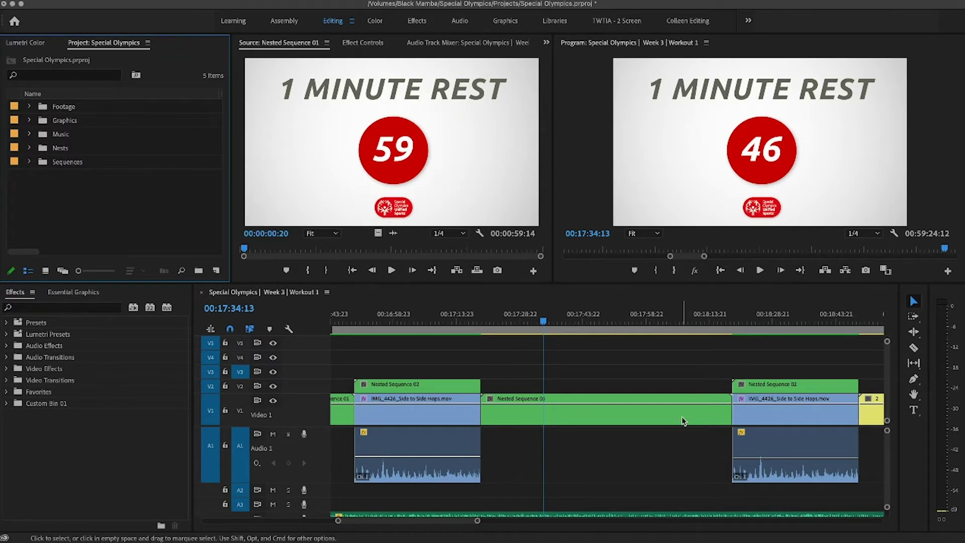
# Step: Scrub the nested 1-minute rest clip and look over how it sits among the neighbouring workout clips
pyautogui.click(447, 326)
pyautogui.moveTo(451, 330); pyautogui.dragTo(515, 336)
pyautogui.click(564, 424)
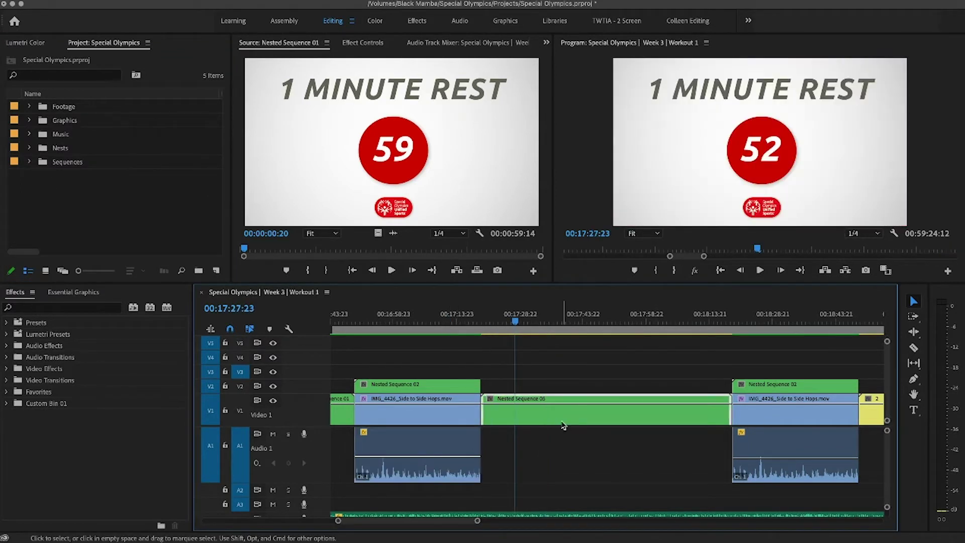
pyautogui.scroll(-2, 578, 425)
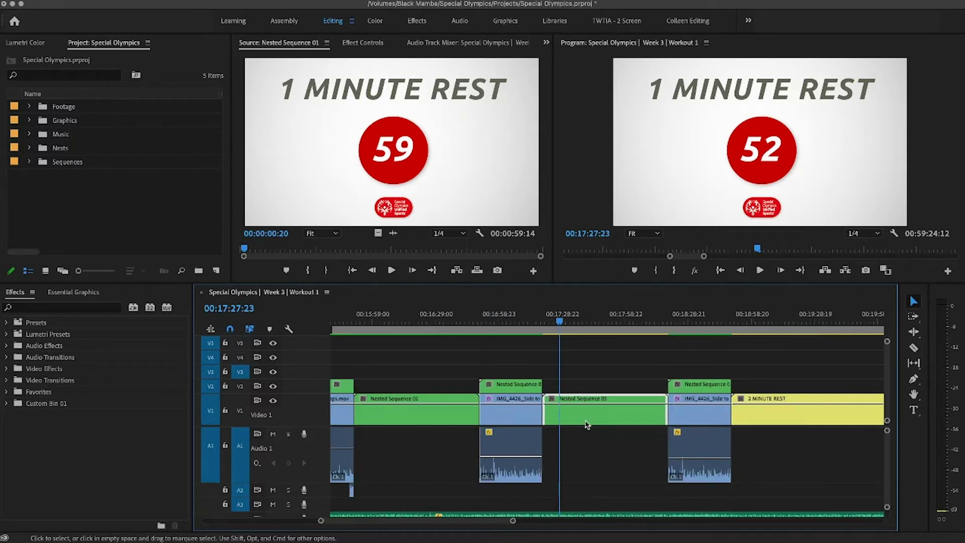
pyautogui.scroll(-3, 596, 426)
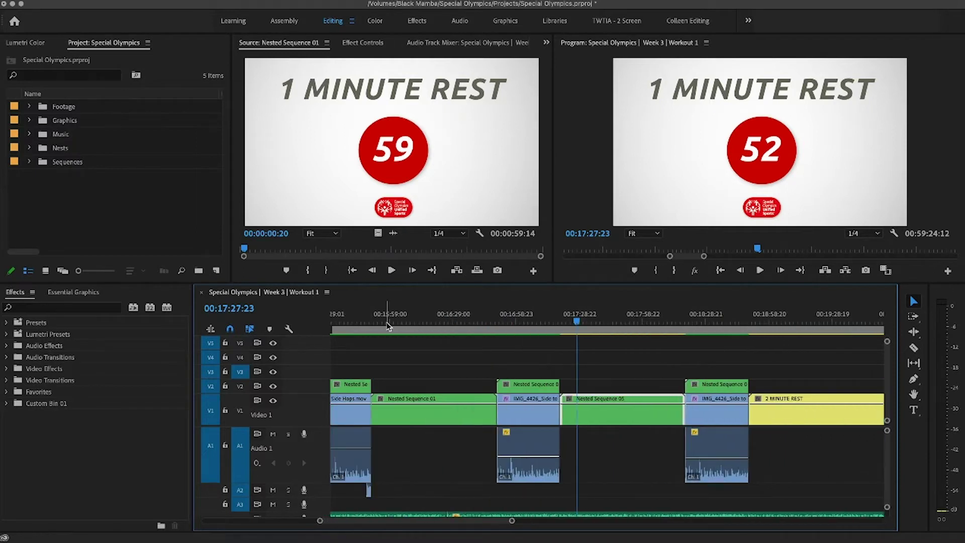
pyautogui.hscroll(3, 576, 415)
pyautogui.press('-')
pyautogui.hscroll(3, 576, 415)
pyautogui.press('=')
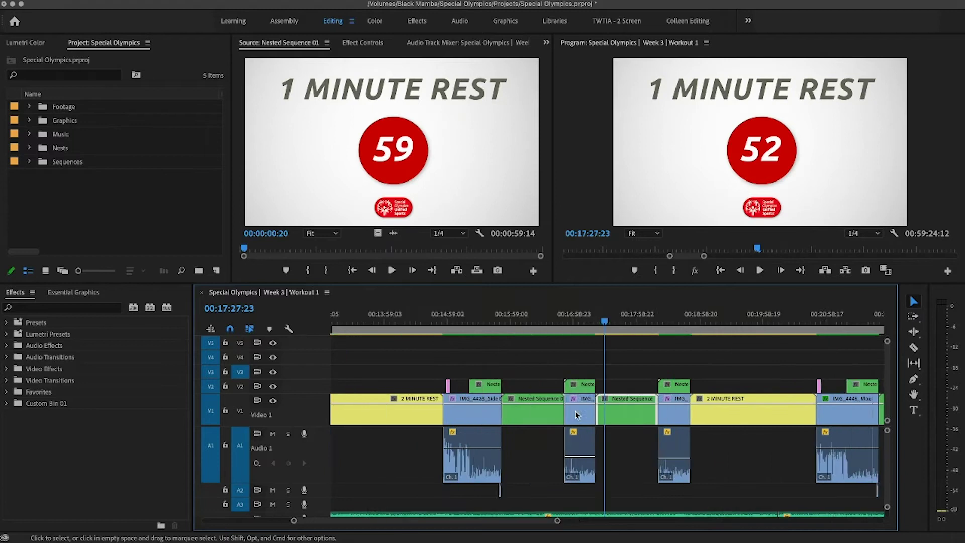
pyautogui.press('=')
pyautogui.hscroll(2, 608, 402)
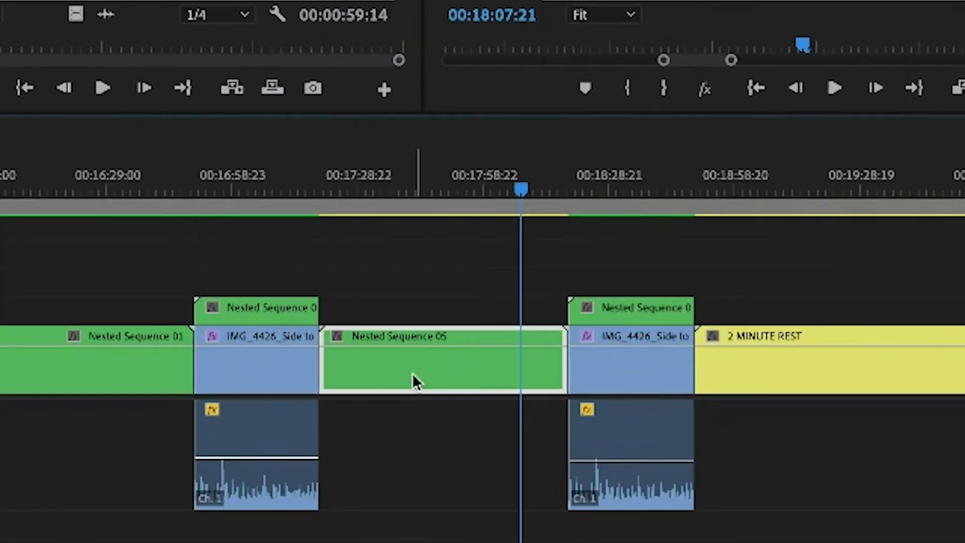
# Step: Copy all the clips inside the 1-minute rest nest and paste them at its place in the main workout sequence
pyautogui.doubleClick(414, 373)
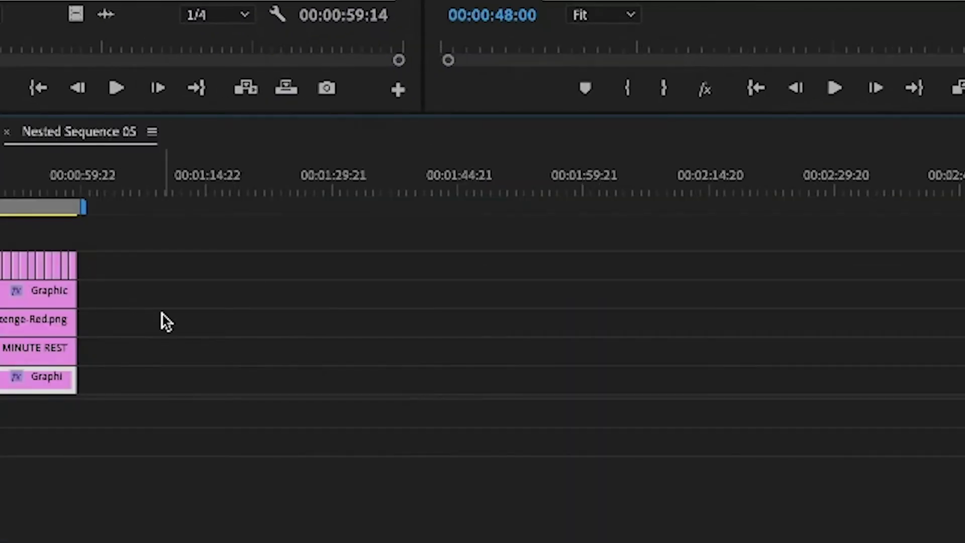
pyautogui.hotkey('ctrl', 'a')
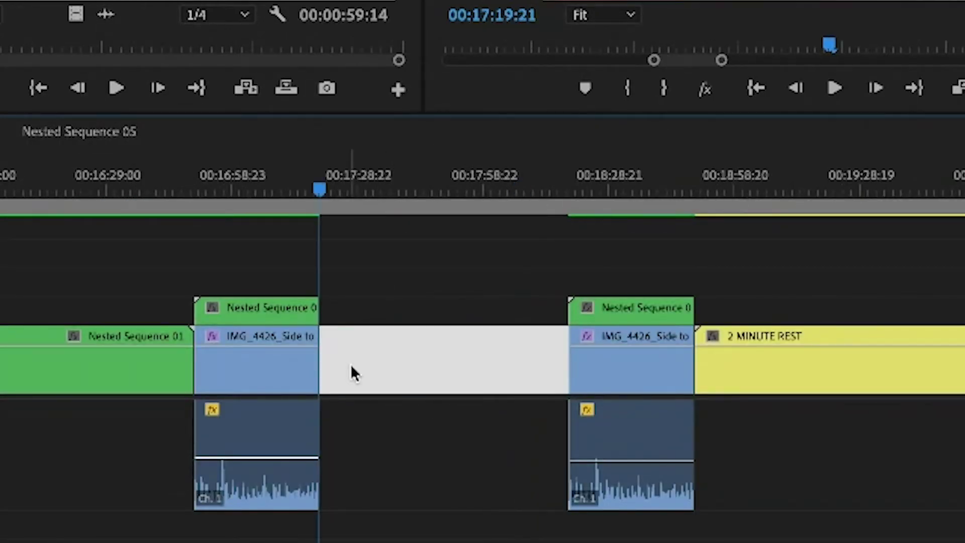
pyautogui.press('super+v')
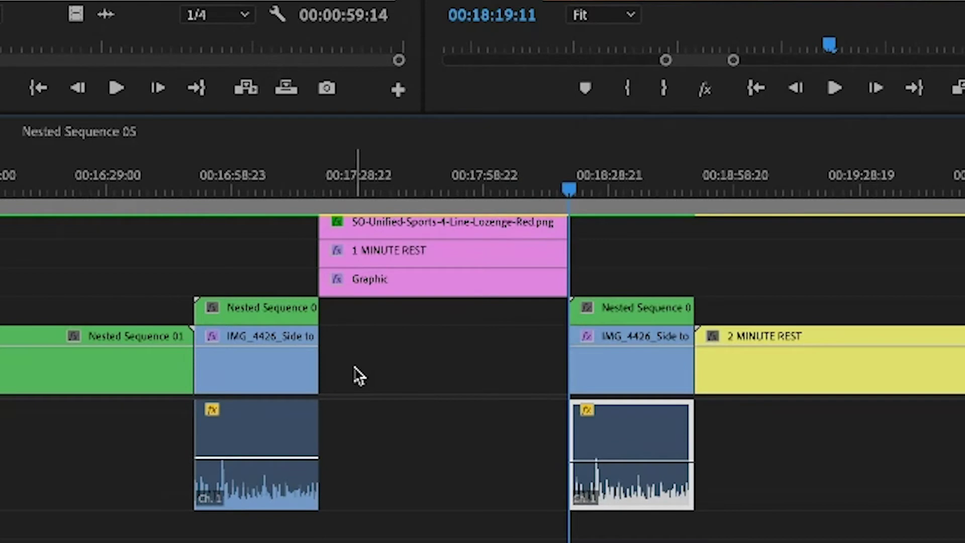
# Step: Look over the pasted countdown layers and undo the paste to restore the nested clip
pyautogui.scroll(3, 530, 337)
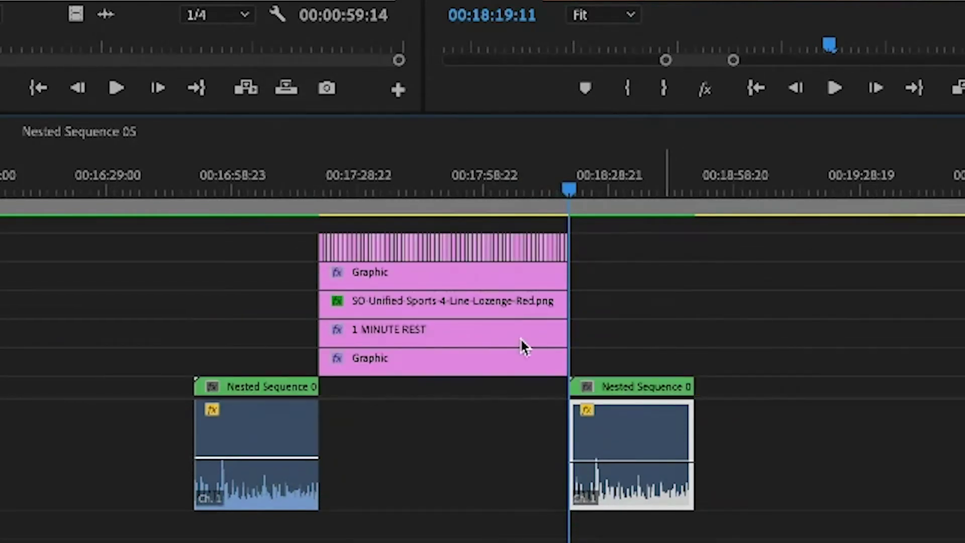
pyautogui.scroll(-3, 485, 336)
pyautogui.scroll(3, 430, 318)
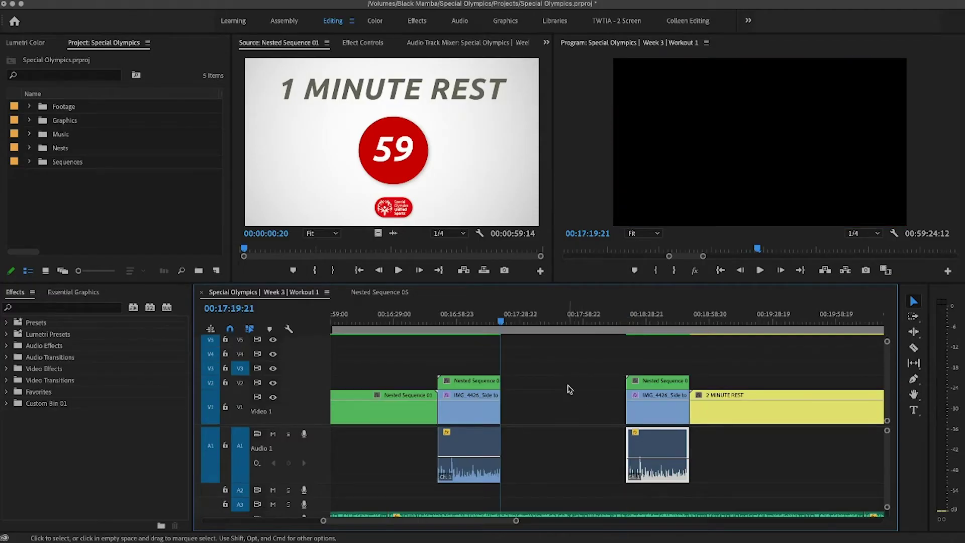
pyautogui.hotkey('ctrl', 'z')
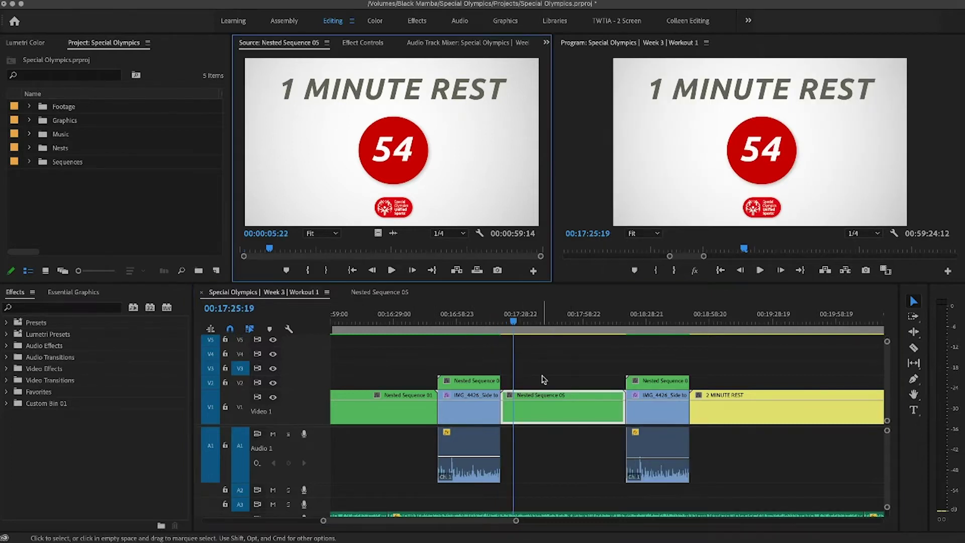
# Step: Match-frame the rest nest into the Source monitor, place its video above the nest as individual clips, and undo the placement
pyautogui.moveTo(542, 409)
pyautogui.mouseDown()
pyautogui.moveTo(543, 380)
pyautogui.moveTo(541, 411)
pyautogui.mouseUp()
pyautogui.press('f')
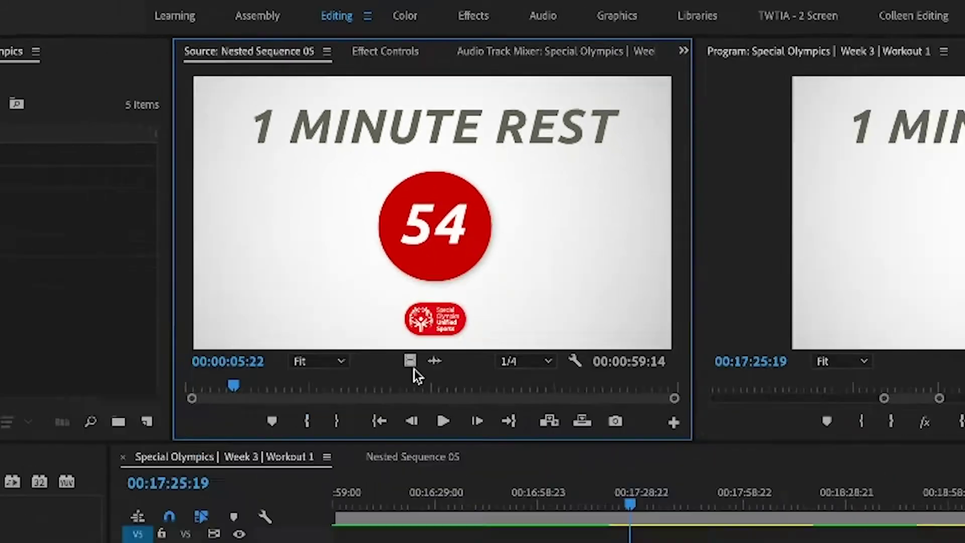
pyautogui.moveTo(444, 498); pyautogui.dragTo(561, 396)
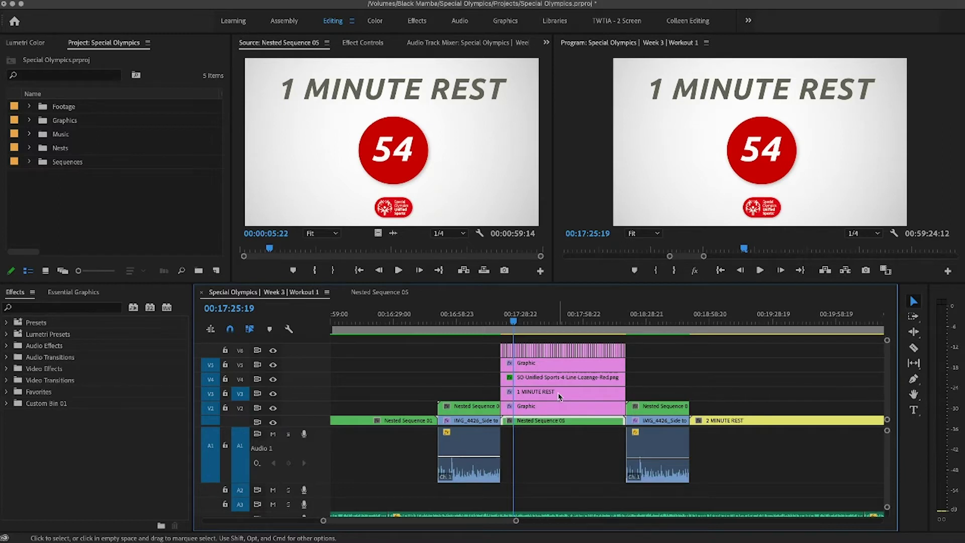
pyautogui.scroll(-1, 559, 404)
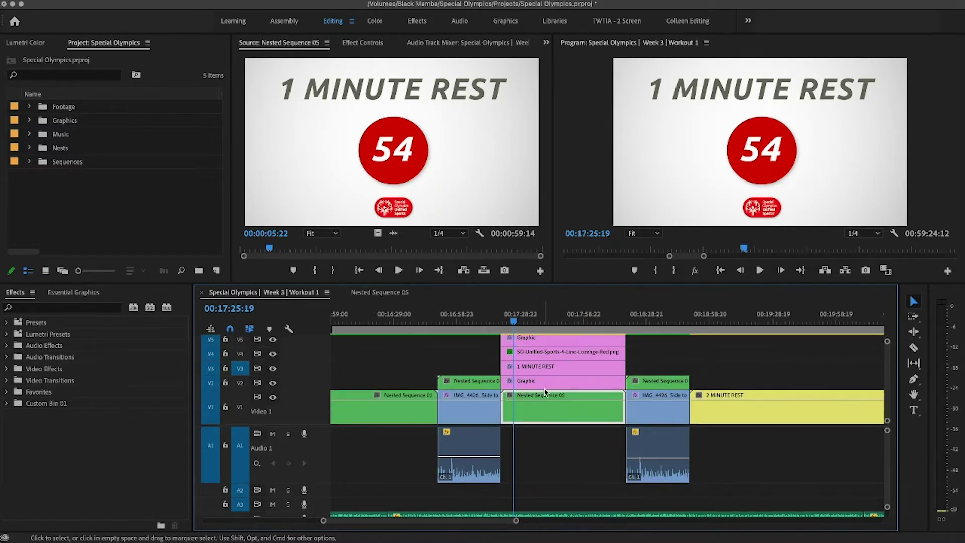
pyautogui.scroll(1, 546, 392)
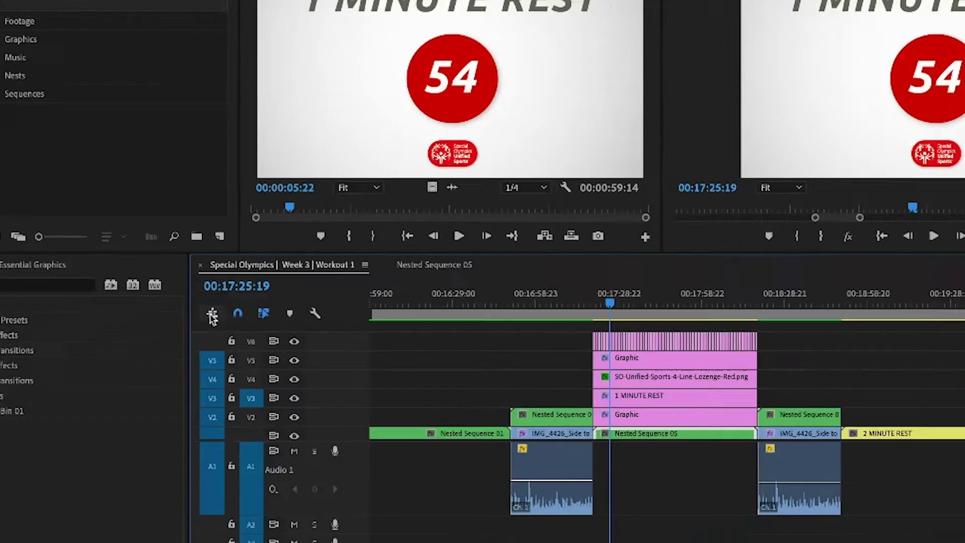
pyautogui.click(211, 330)
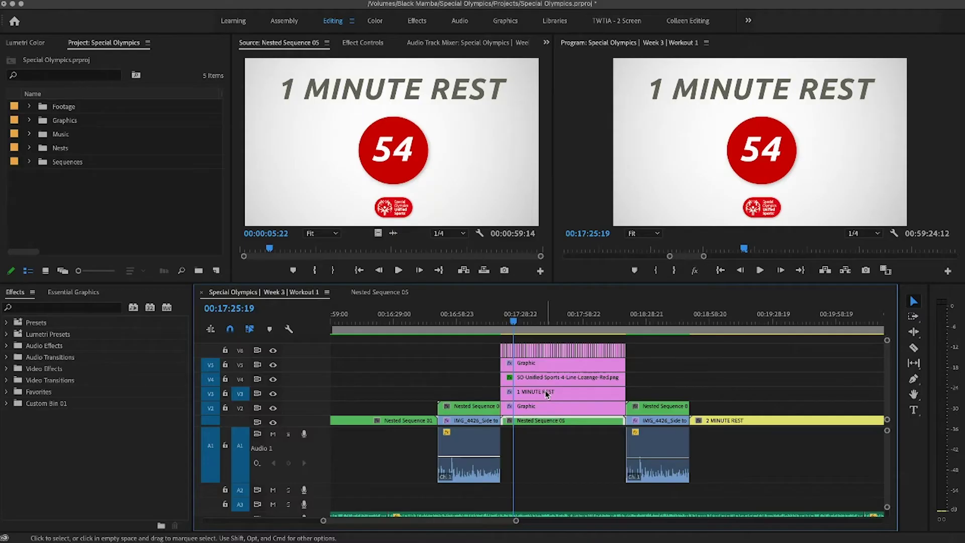
pyautogui.press('super+z')
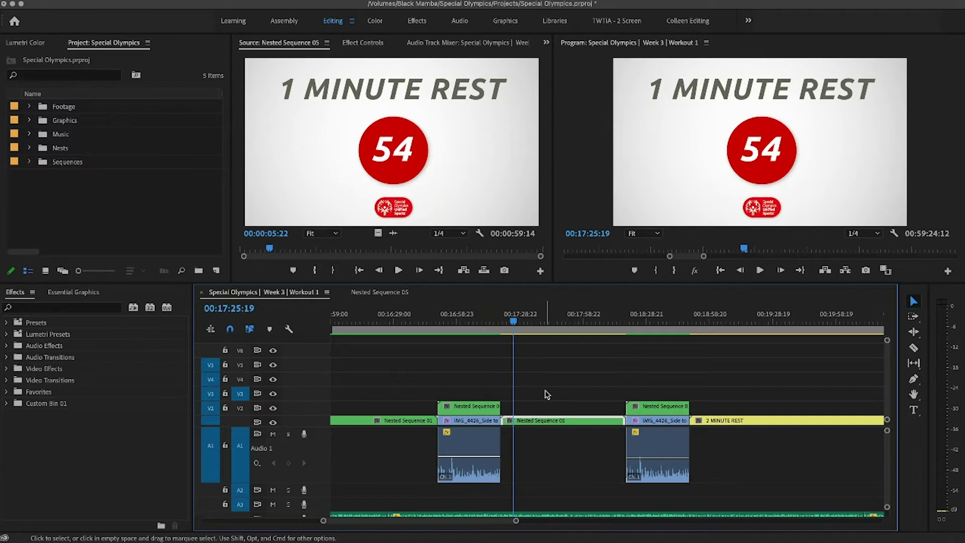
# Step: Turn on inserting sequences as nests and match-frame the 1-minute rest nest into the Source monitor again
pyautogui.click(211, 329)
pyautogui.scroll(-3, 219, 339)
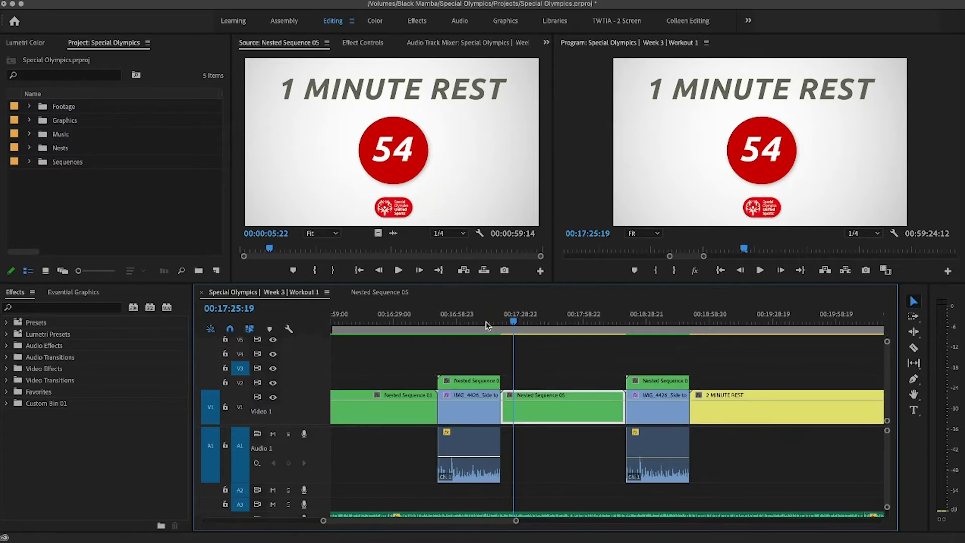
pyautogui.press('f')
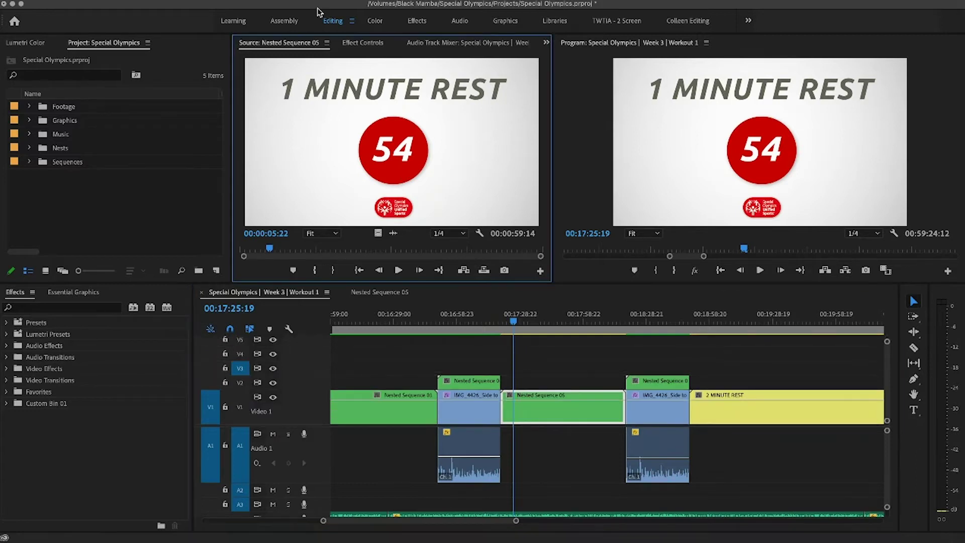
# Step: Place the 1-minute rest sequence's video from the Source monitor on V3, directly above the existing rest nest, as a nest
pyautogui.moveTo(375, 233); pyautogui.dragTo(511, 369)
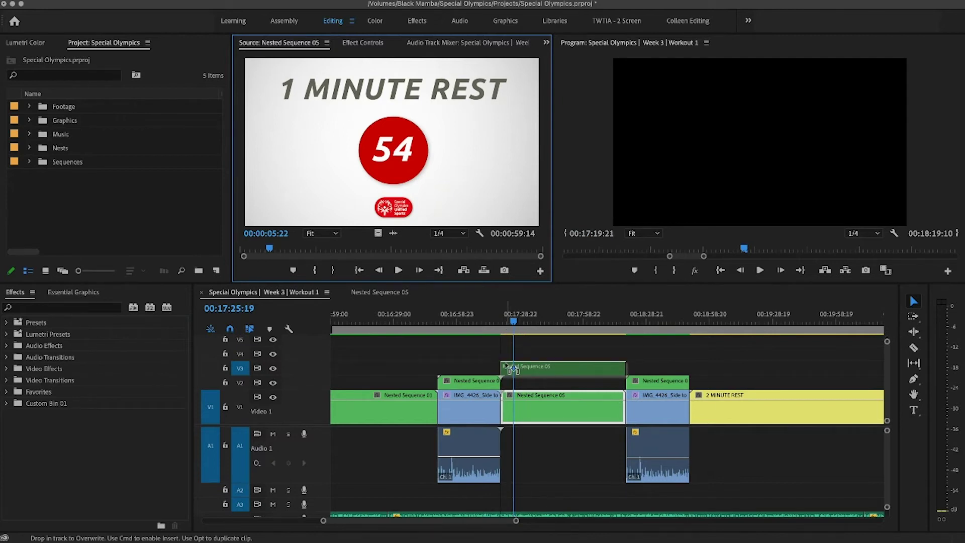
pyautogui.moveTo(511, 370); pyautogui.dragTo(507, 361)
pyautogui.press('=')
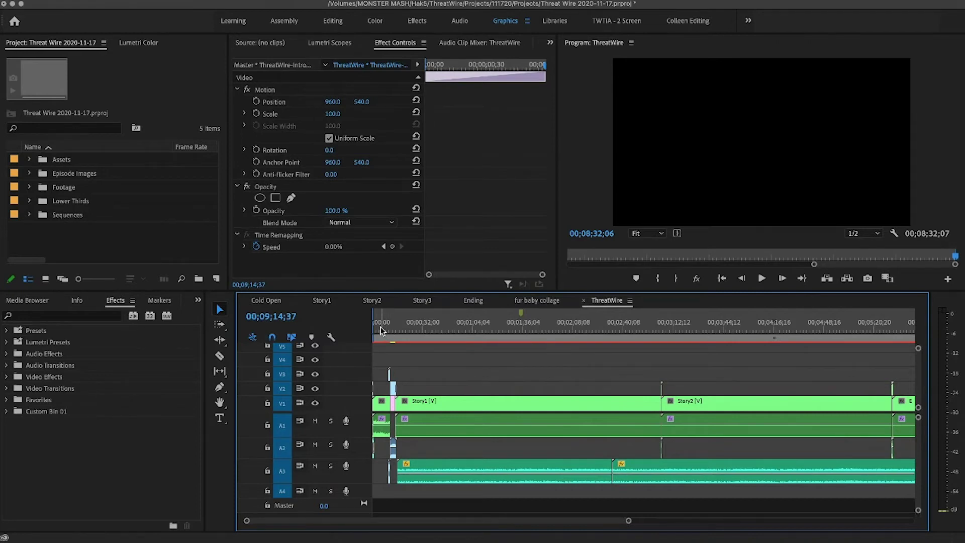
# Step: Examine the opening clips and overall layout of nested story segments in the ThreatWire sequence
pyautogui.moveTo(380, 330); pyautogui.dragTo(364, 329)
pyautogui.press('=')
pyautogui.press('=')
pyautogui.press('=')
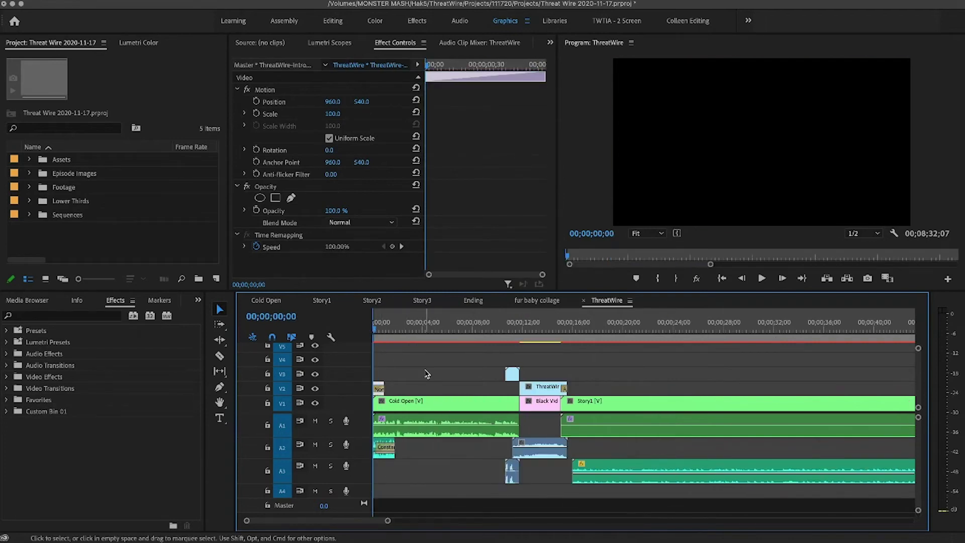
pyautogui.click(389, 329)
pyautogui.moveTo(389, 331); pyautogui.dragTo(453, 334)
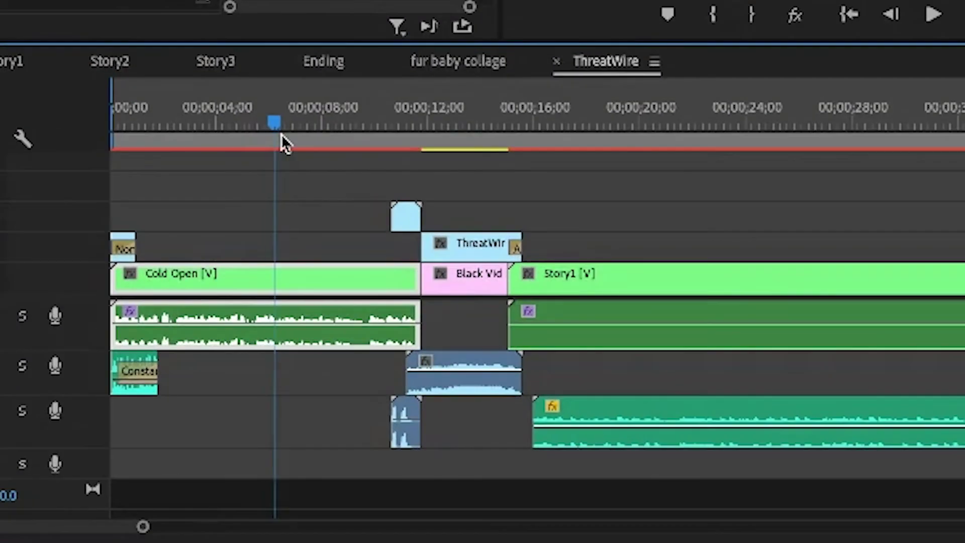
pyautogui.moveTo(281, 133); pyautogui.dragTo(352, 149)
pyautogui.press('-')
pyautogui.press('-')
pyautogui.press('\\')
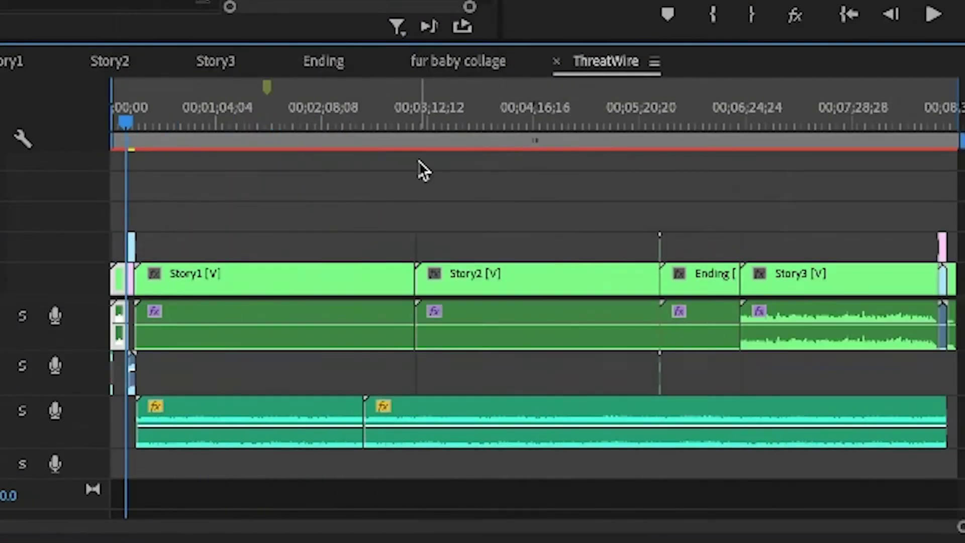
# Step: Open the Cold Open nest at the start of the ThreatWire sequence to inspect its contents
pyautogui.press('=')
pyautogui.press('=')
pyautogui.press('=')
pyautogui.press('=')
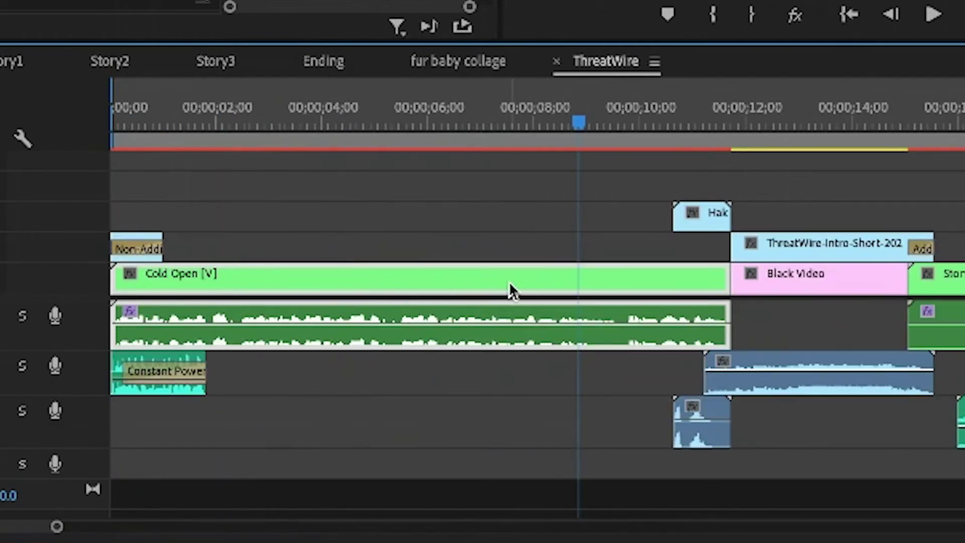
pyautogui.doubleClick(455, 292)
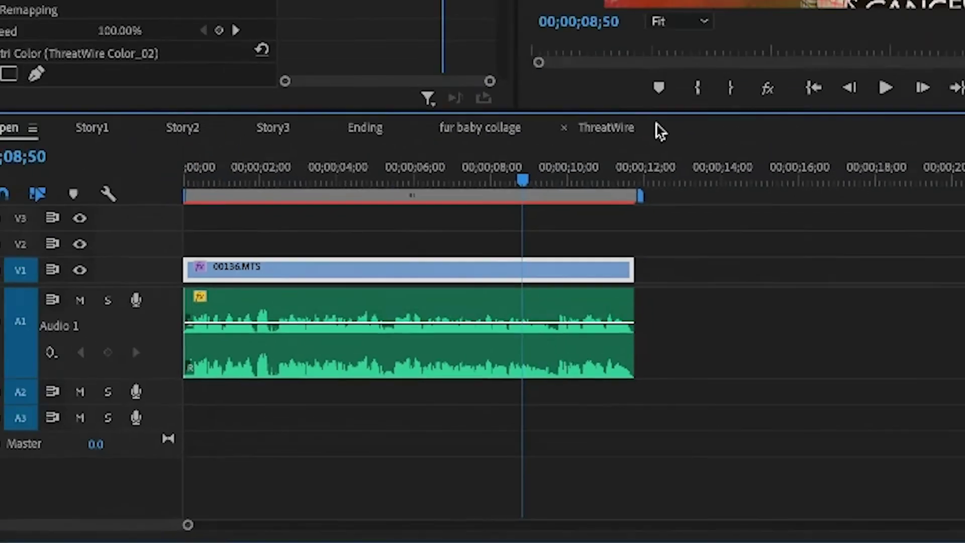
# Step: Return to the ThreatWire sequence and examine the Single-band Compressor and Fill Left with Right audio effects on the Story1 nest
pyautogui.click(626, 132)
pyautogui.press('-')
pyautogui.press('-')
pyautogui.press('-')
pyautogui.press('-')
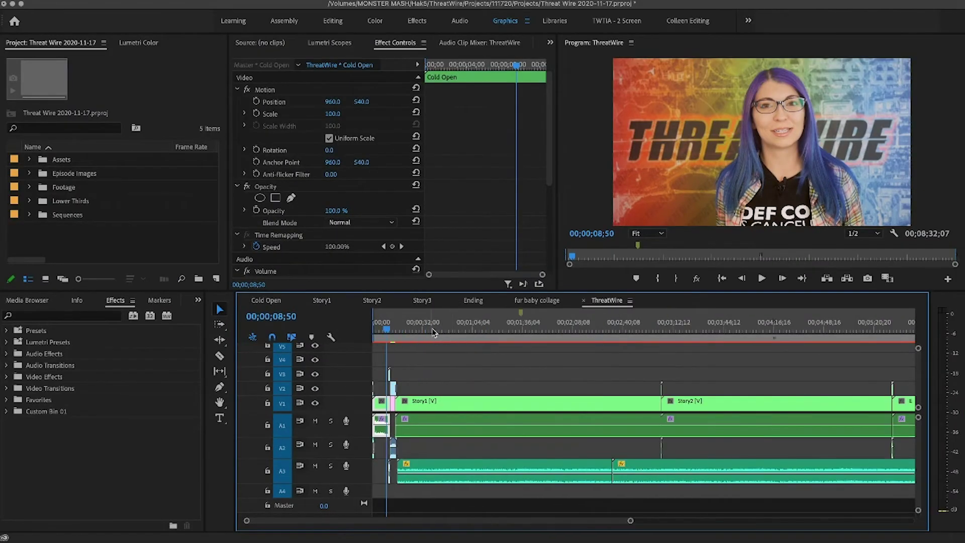
pyautogui.moveTo(409, 330); pyautogui.dragTo(474, 330)
pyautogui.press('-')
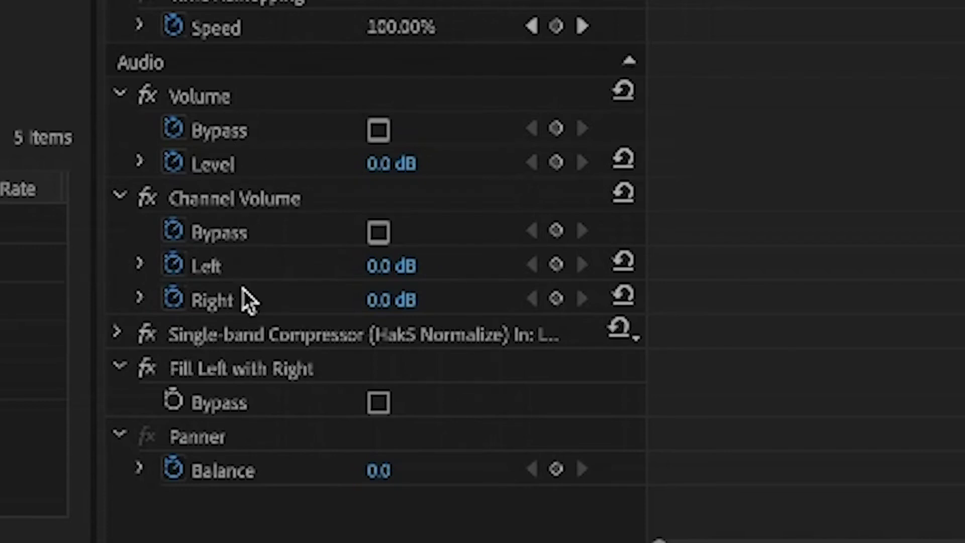
pyautogui.click(249, 342)
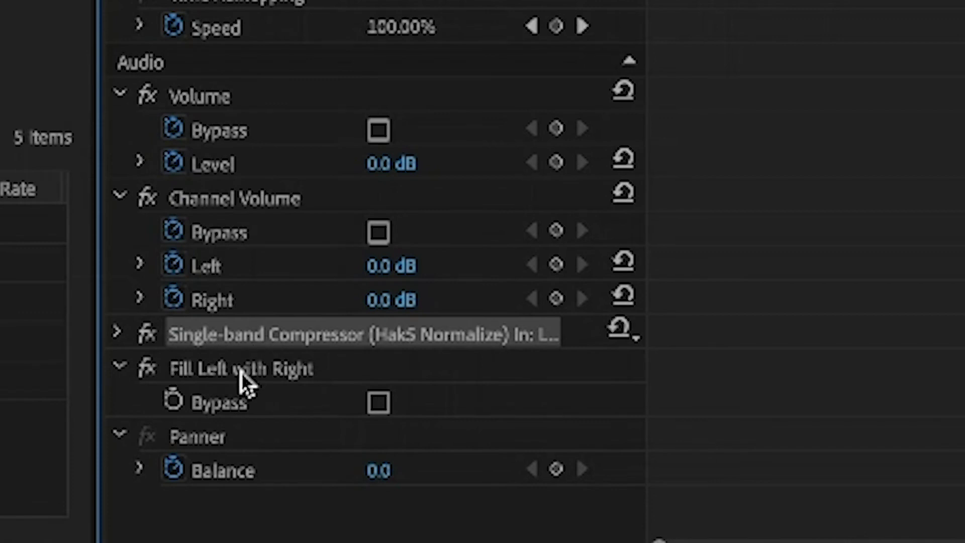
pyautogui.click(244, 372)
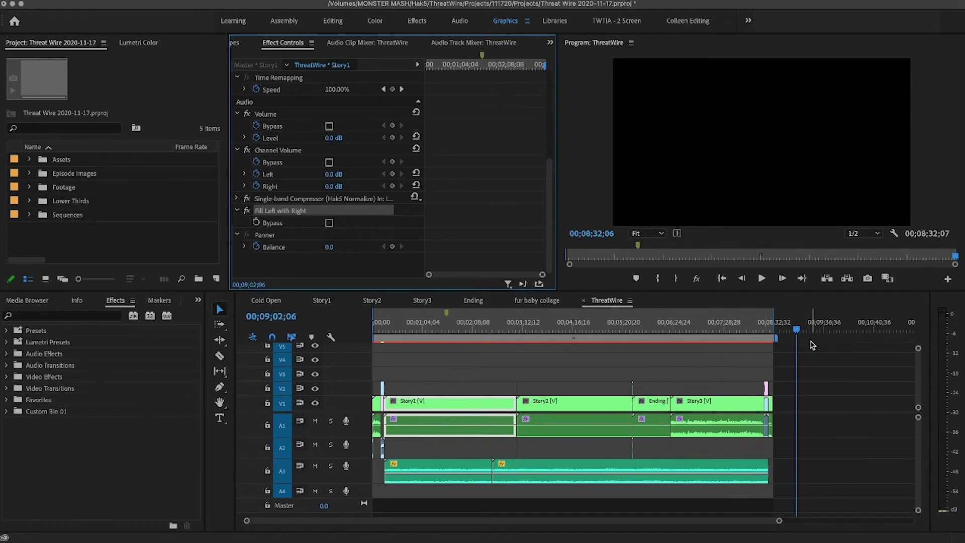
pyautogui.moveTo(754, 330); pyautogui.dragTo(780, 328)
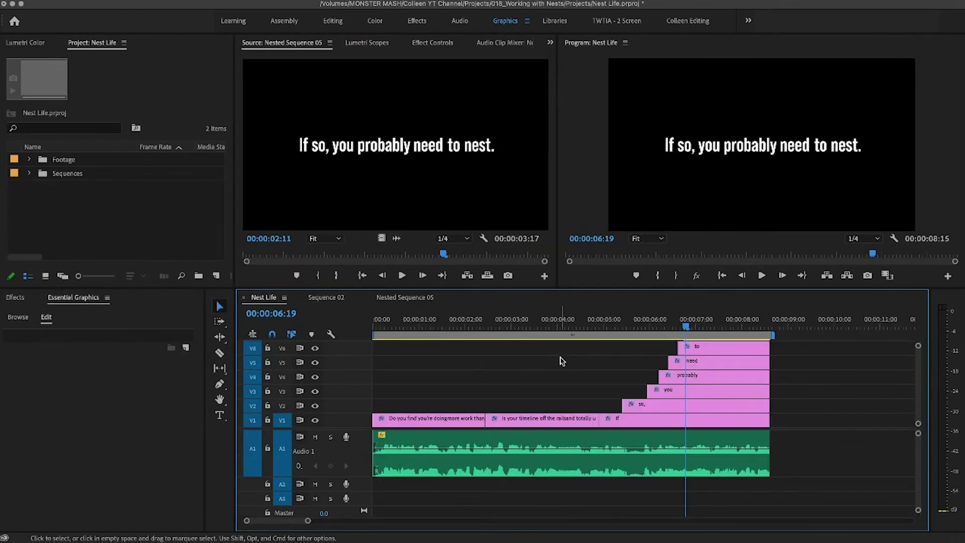
# Step: Preview the Nest Life sequence's titles from the start up to the first single-word title at 00:00:05:00
pyautogui.moveTo(655, 330); pyautogui.dragTo(373, 324)
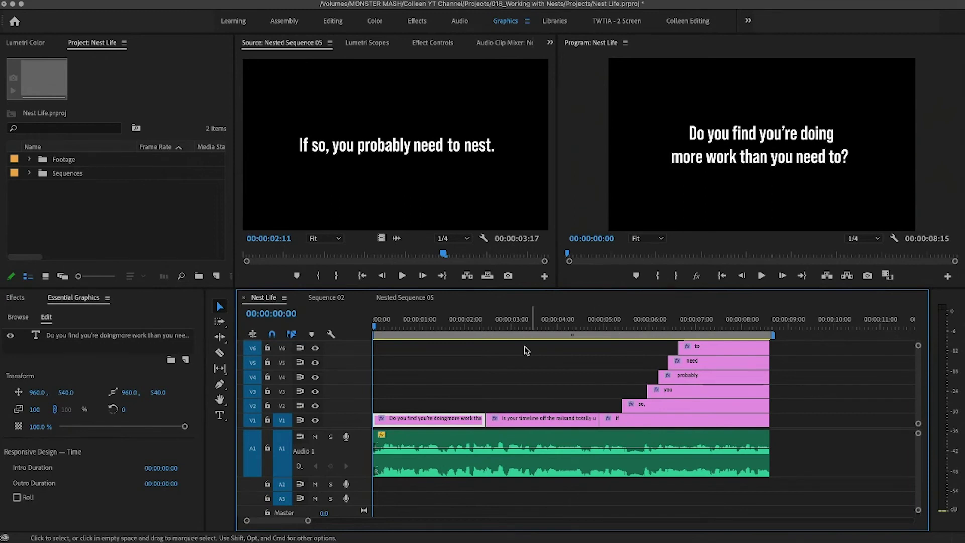
pyautogui.click(554, 326)
pyautogui.moveTo(554, 326); pyautogui.dragTo(606, 344)
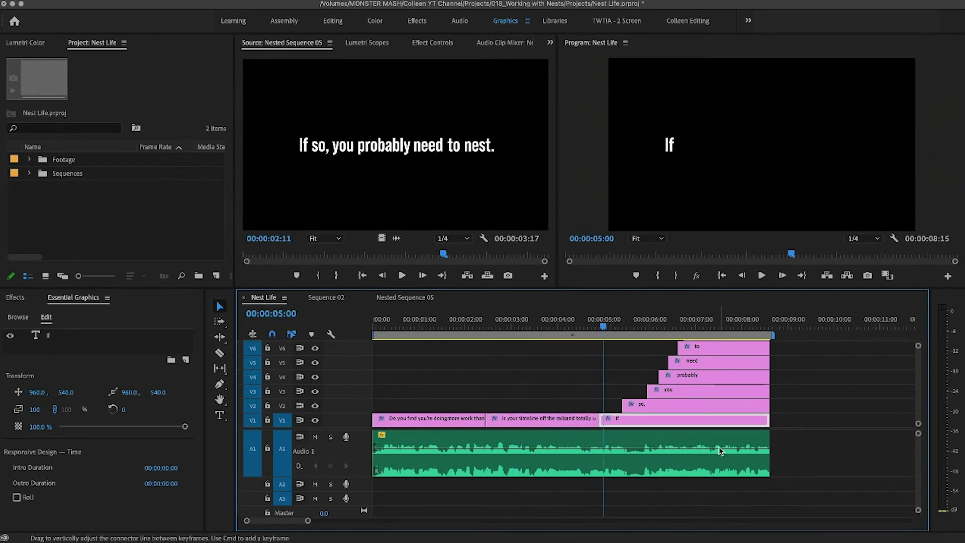
# Step: Nest the stacked single-word title clips starting at "If", leaving the audio clip out
pyautogui.moveTo(793, 420); pyautogui.dragTo(751, 317)
pyautogui.scroll(-2, 726, 373)
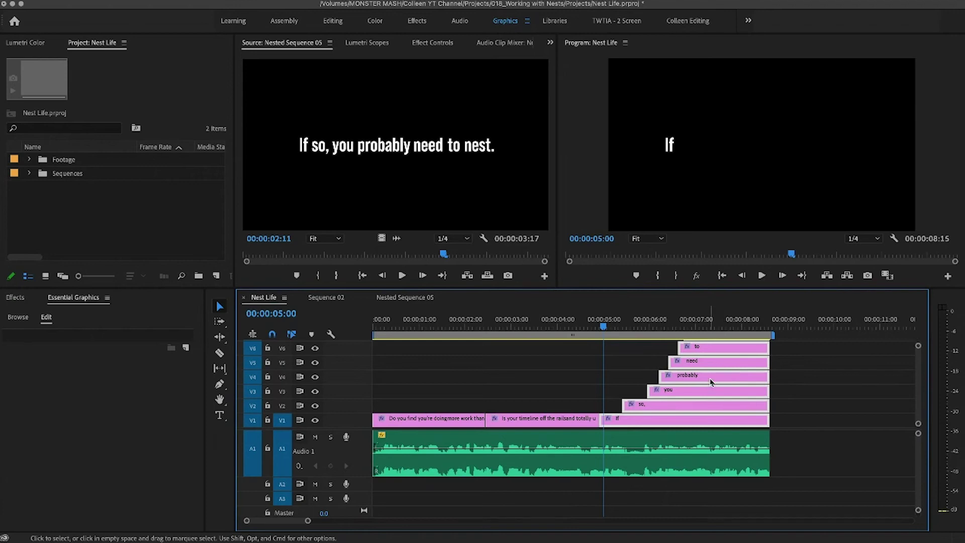
pyautogui.rightClick(711, 382)
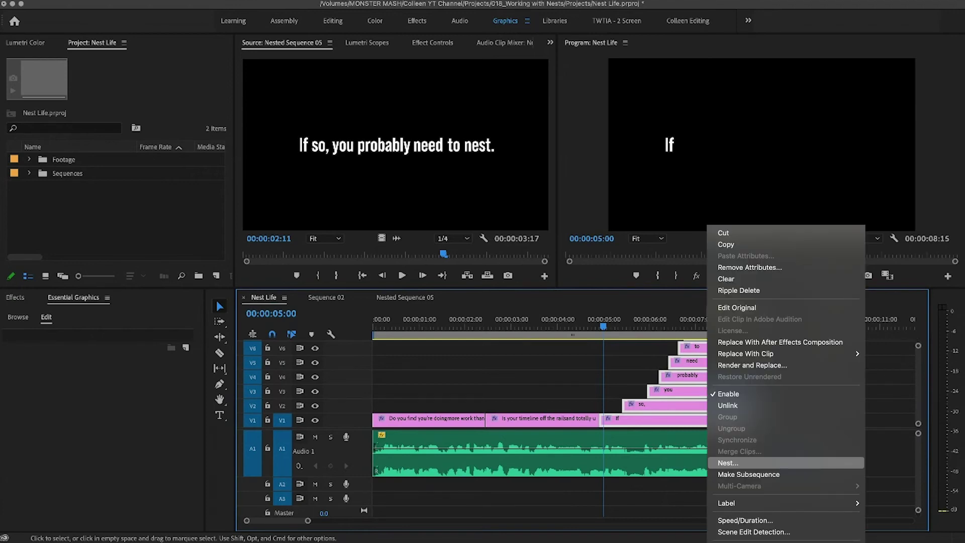
pyautogui.click(728, 463)
pyautogui.click(665, 421)
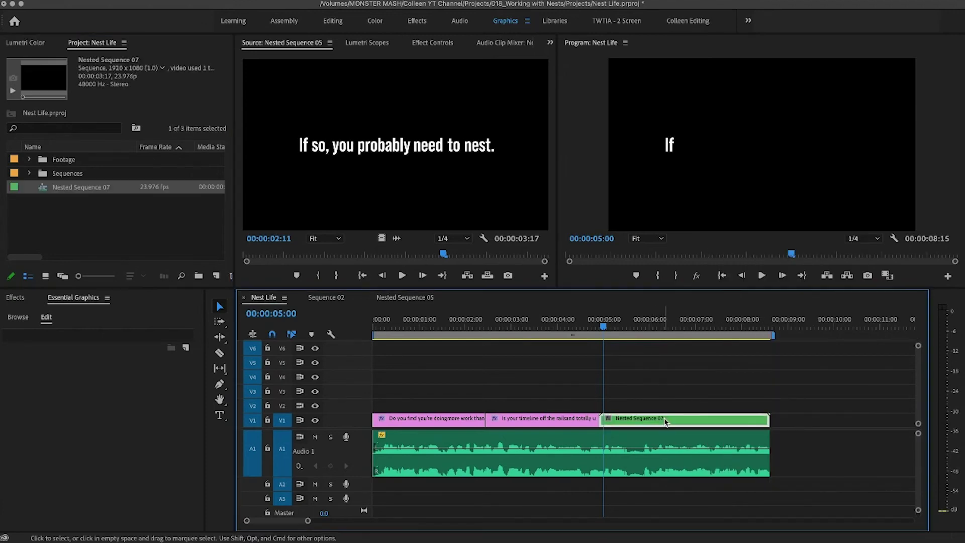
pyautogui.press('super+z')
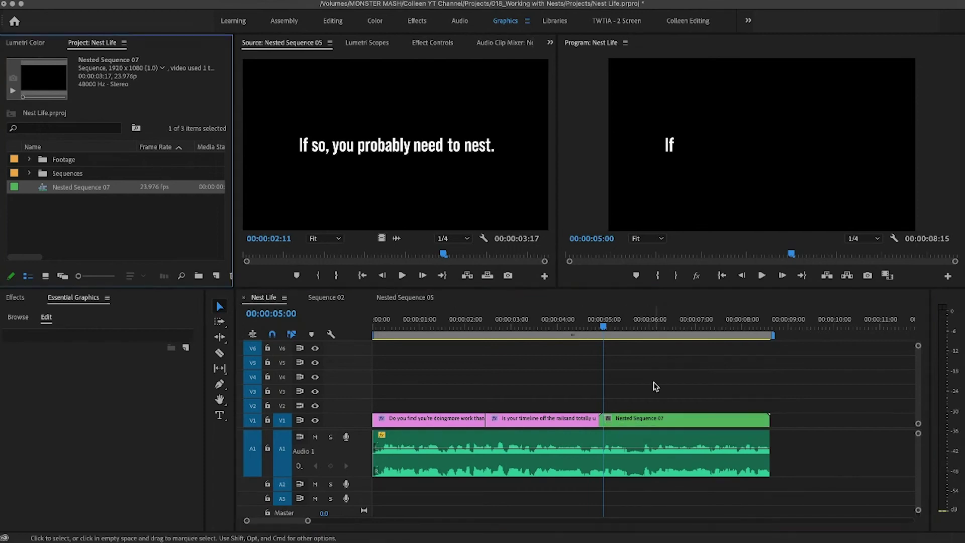
# Step: Open the nest of word titles to examine its layered clips, and return to the Nest Life sequence
pyautogui.click(666, 423)
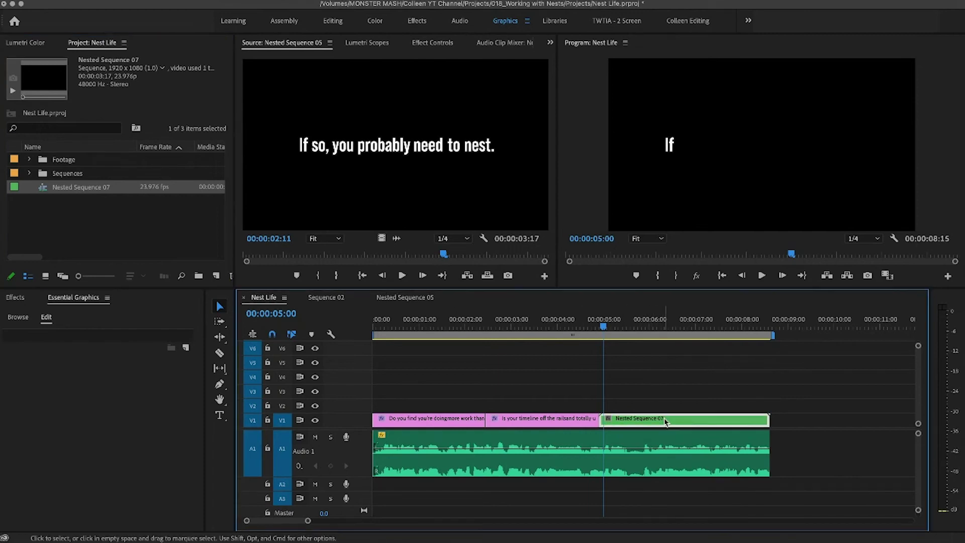
pyautogui.doubleClick(634, 422)
pyautogui.moveTo(469, 336); pyautogui.dragTo(419, 337)
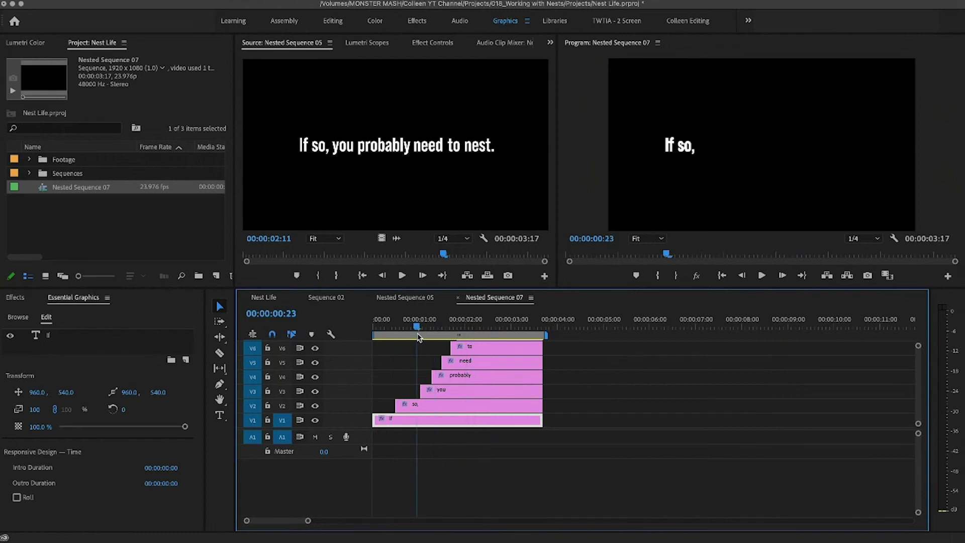
pyautogui.click(263, 297)
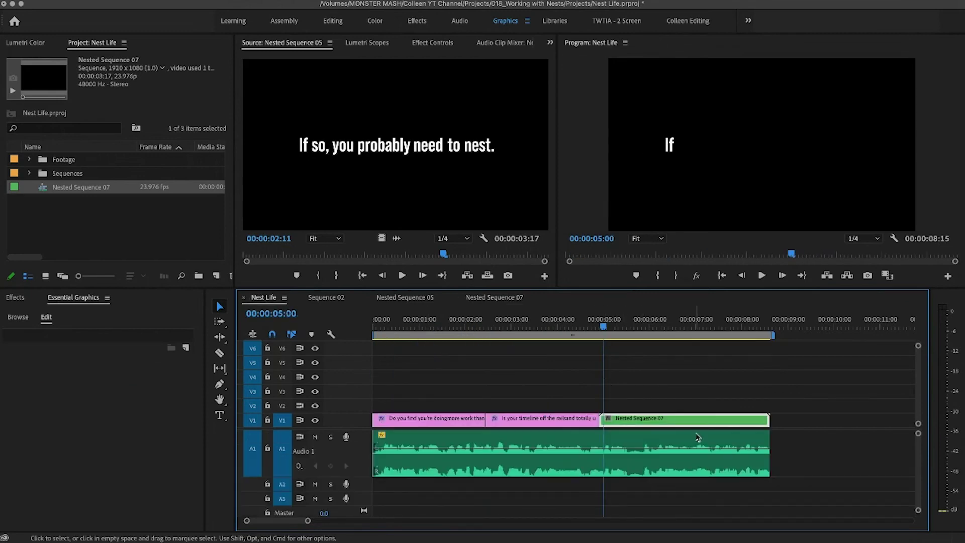
pyautogui.doubleClick(692, 421)
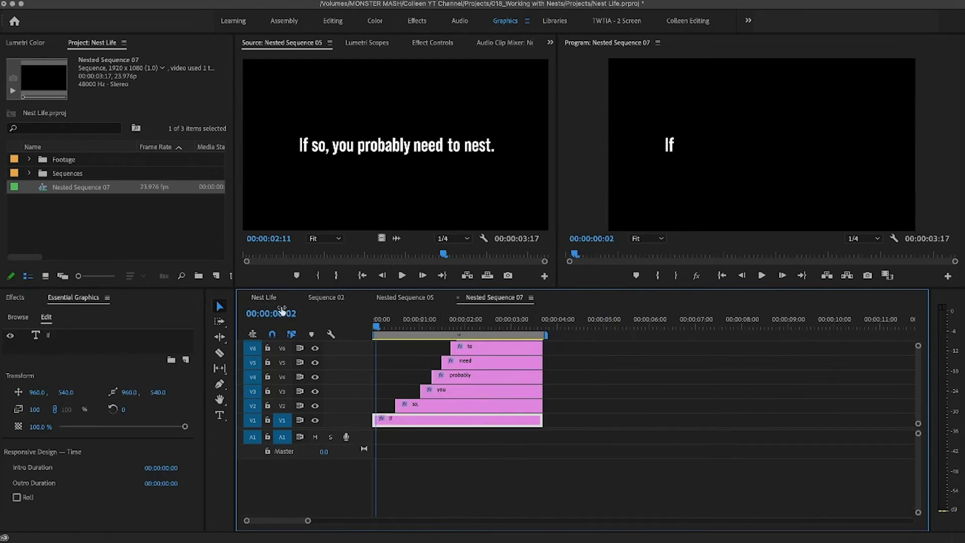
pyautogui.click(264, 297)
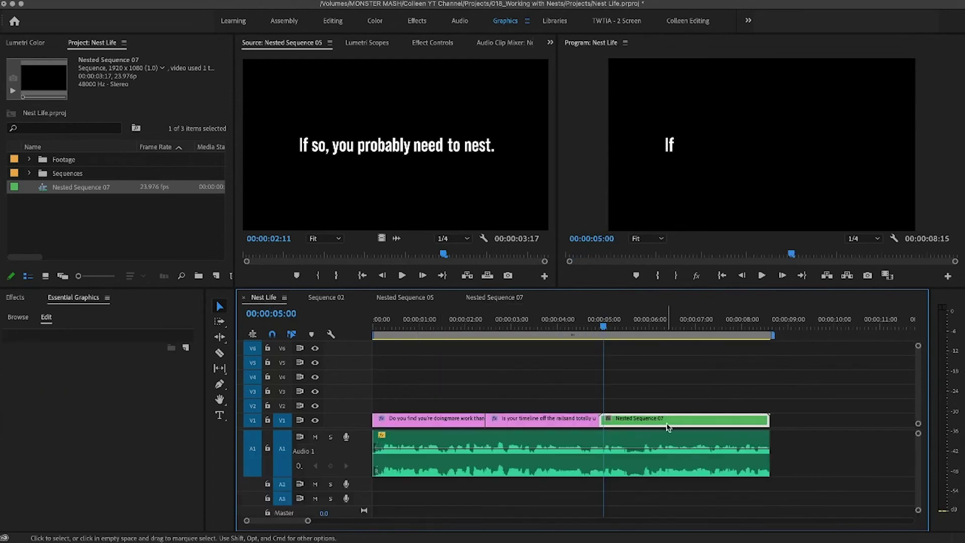
# Step: Undo the title nest and nest the stacked single-word titles together with the audio clip instead
pyautogui.press('super+z')
pyautogui.moveTo(725, 435); pyautogui.dragTo(812, 506)
pyautogui.moveTo(717, 418); pyautogui.dragTo(693, 303)
pyautogui.scroll(-2, 709, 392)
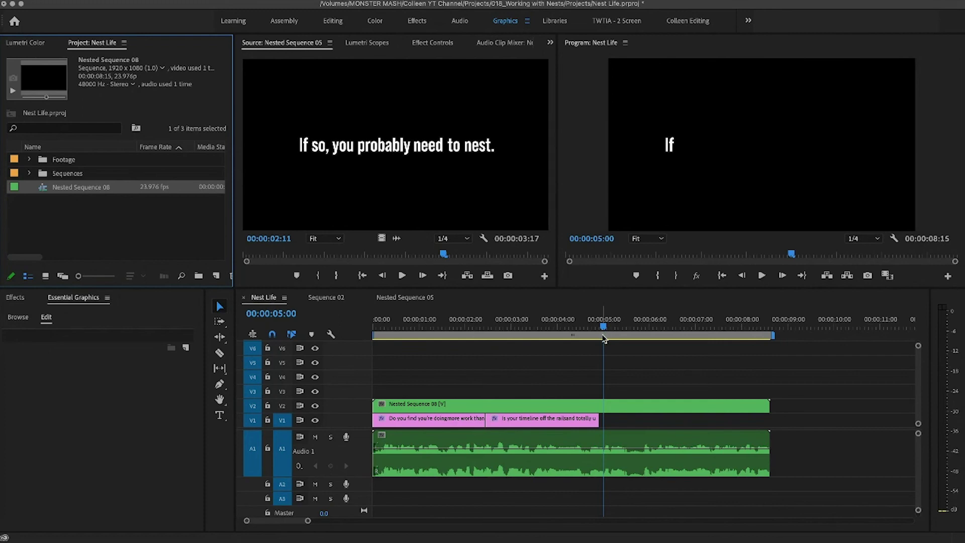
# Step: Scrub through the Nest Life sequence and select the new nest to check how it sits over the first two titles
pyautogui.moveTo(632, 334); pyautogui.dragTo(687, 333)
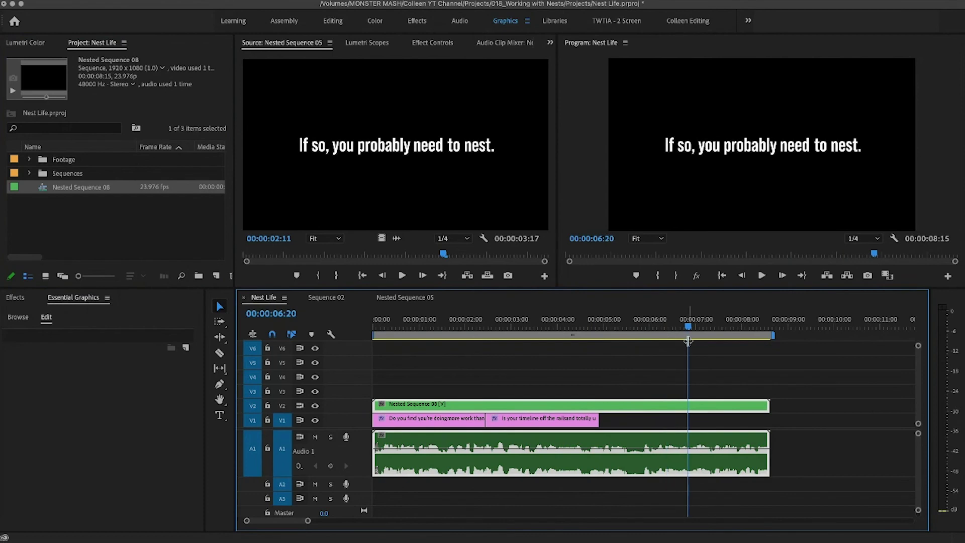
pyautogui.click(695, 382)
pyautogui.click(383, 322)
pyautogui.moveTo(383, 322); pyautogui.dragTo(515, 326)
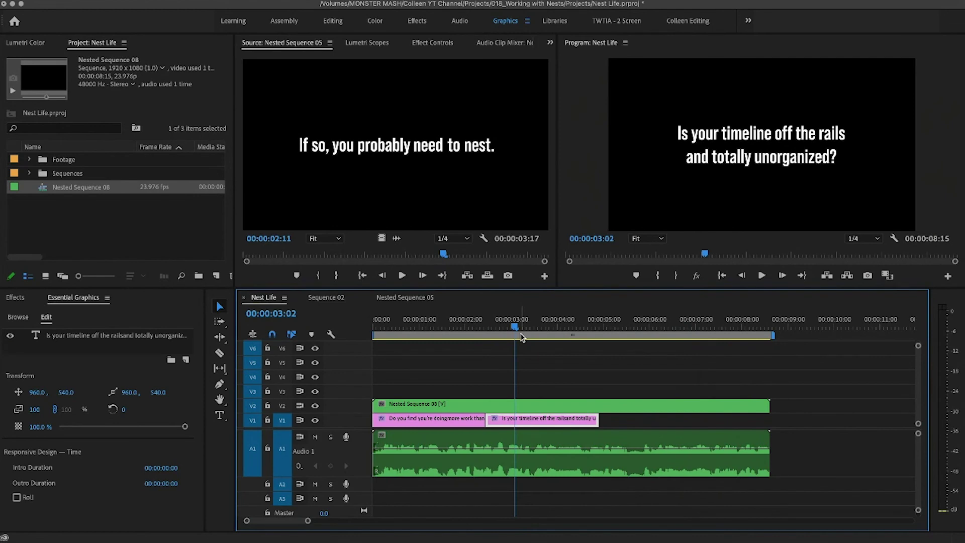
pyautogui.click(529, 409)
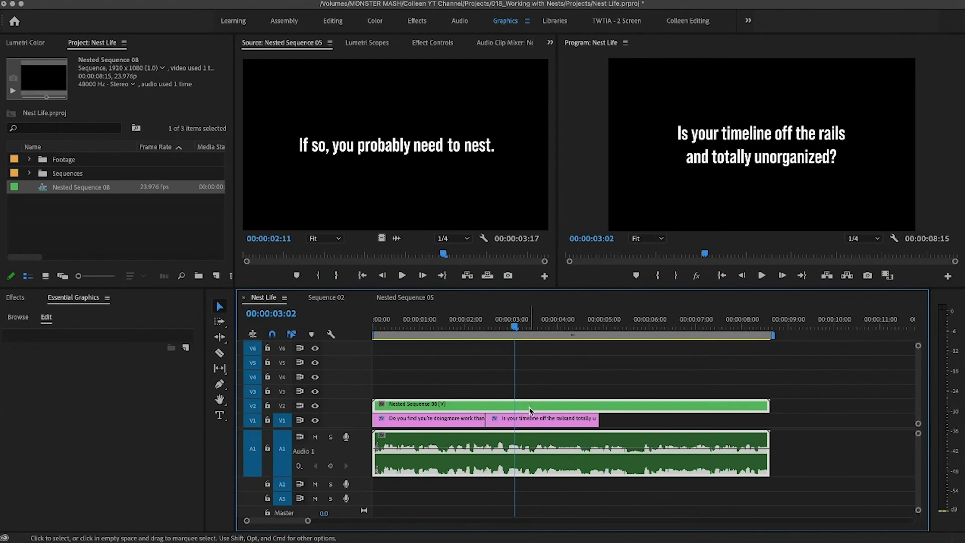